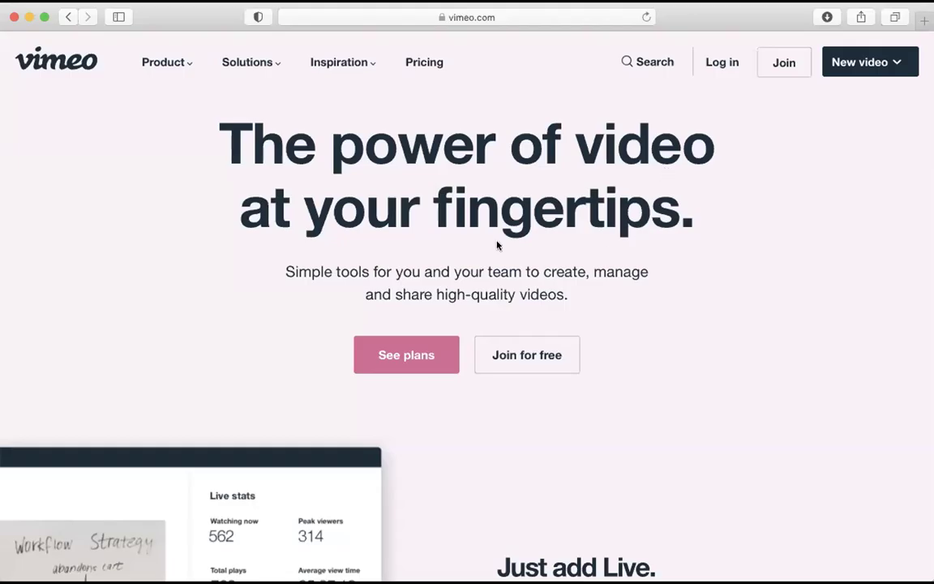
Step: Load vimeo.com in the browser
{"action": "left_click", "coordinate": [521, 16]}
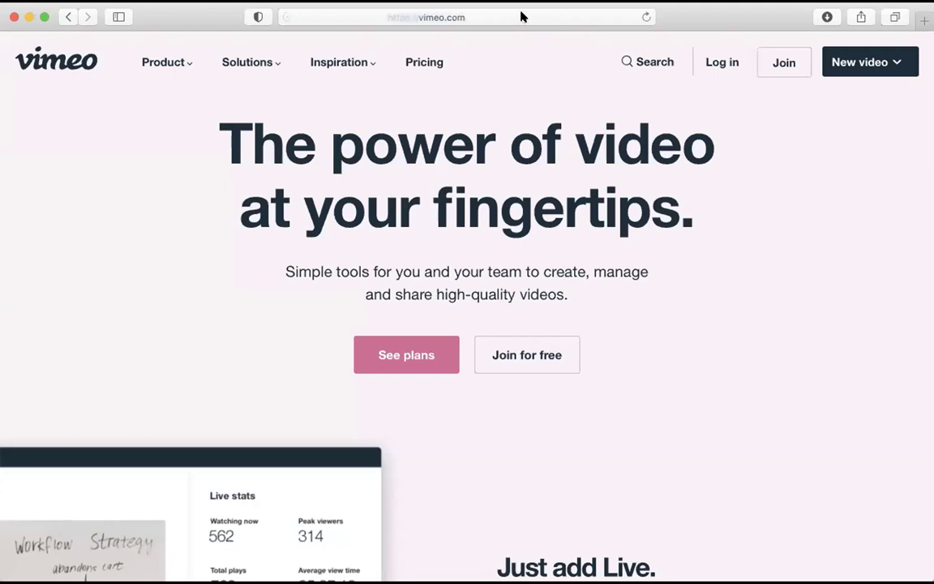
{"action": "key", "text": "BackSpace"}
{"action": "type", "text": "vim"}
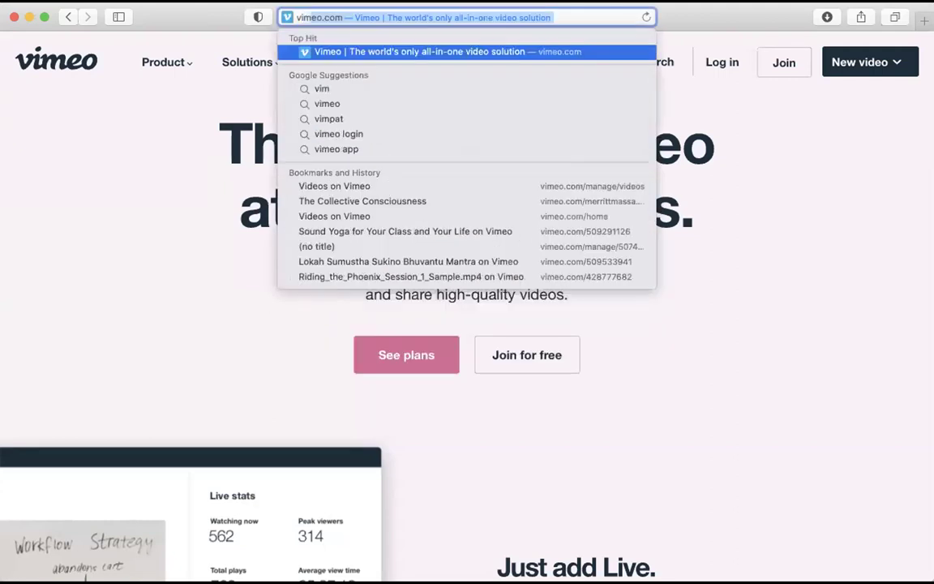
{"action": "type", "text": "eo.com"}
{"action": "key", "text": "Return"}
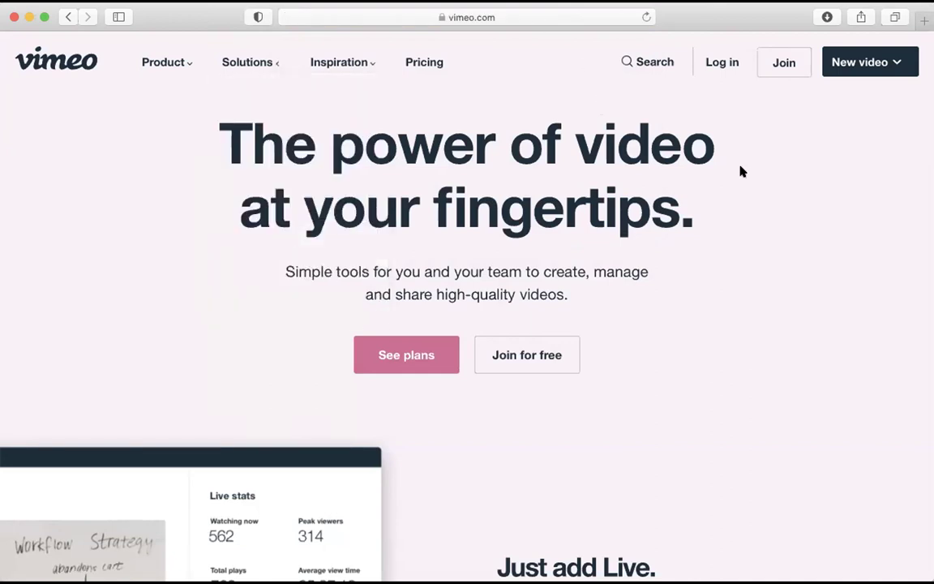
Step: Log in to Vimeo using the saved autofill email credentials
{"action": "left_click", "coordinate": [718, 64]}
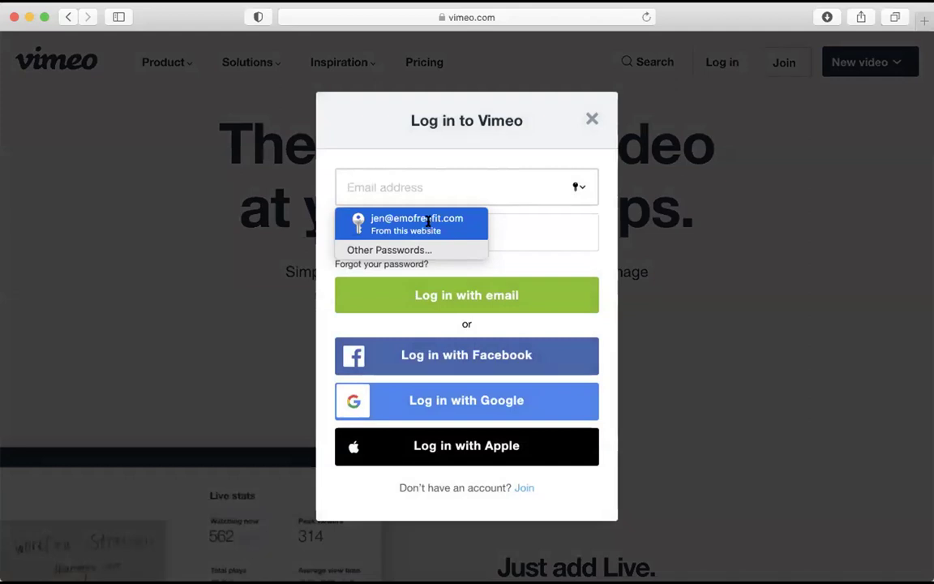
{"action": "left_click", "coordinate": [428, 221]}
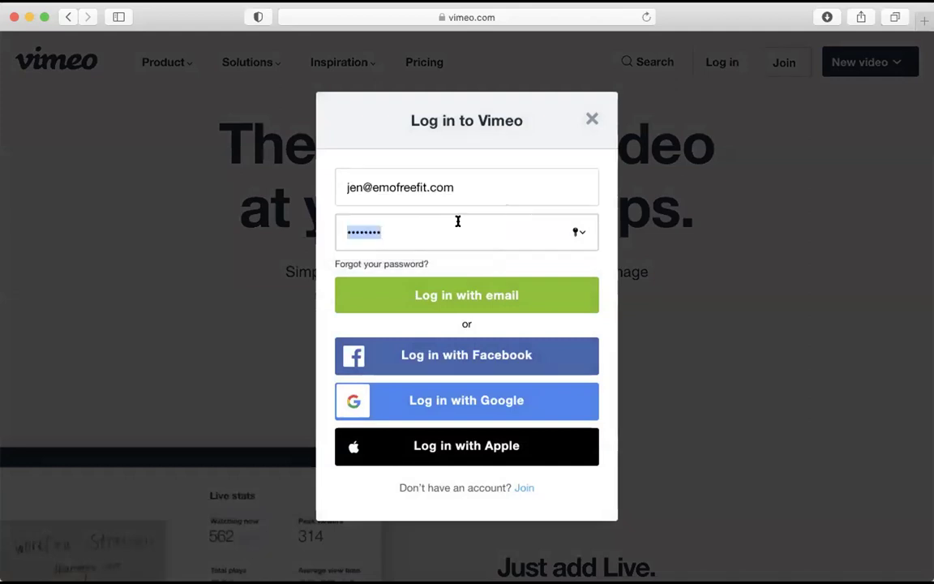
{"action": "left_click", "coordinate": [476, 298]}
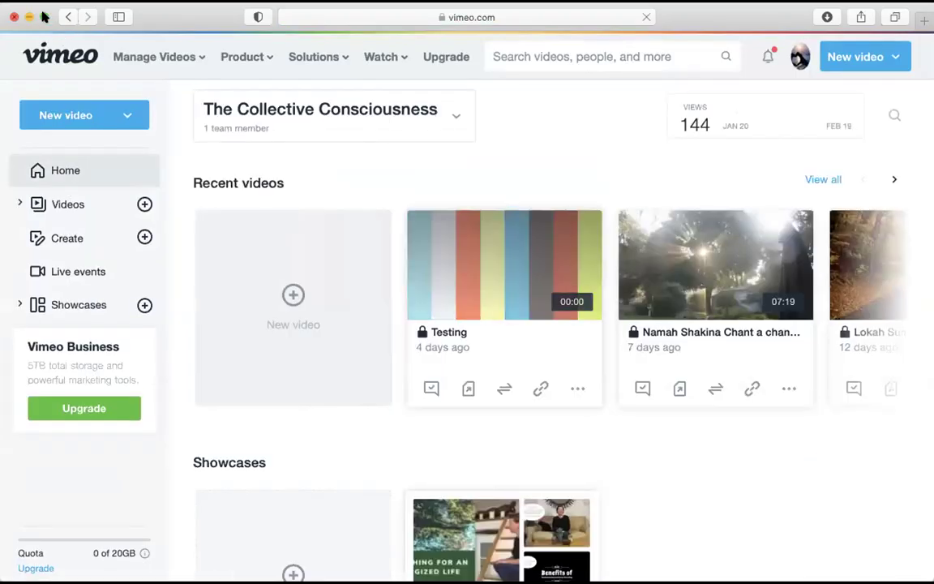
Step: Make the browser full screen, browse the sidebar's Videos folders, then collapse them
{"action": "left_click", "coordinate": [166, 247]}
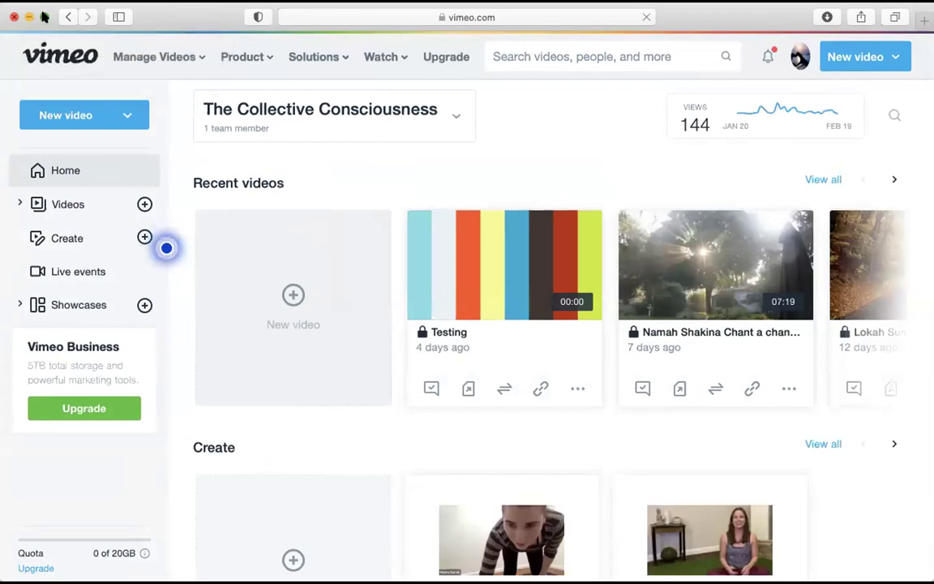
{"action": "left_click", "coordinate": [44, 16]}
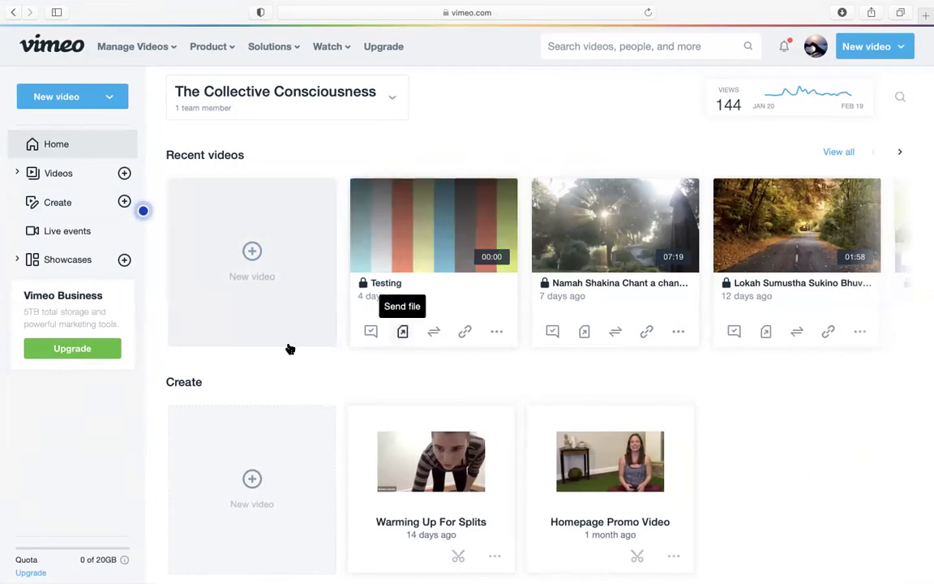
{"action": "left_click", "coordinate": [17, 172]}
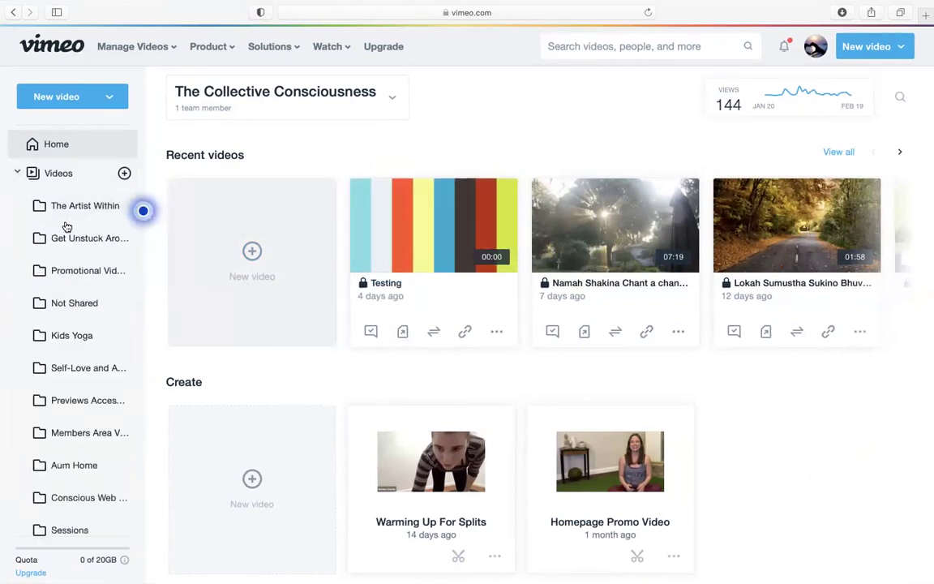
{"action": "scroll", "coordinate": [63, 386], "scroll_direction": "down", "scroll_amount": 1}
{"action": "scroll", "coordinate": [62, 381], "scroll_direction": "down", "scroll_amount": 4}
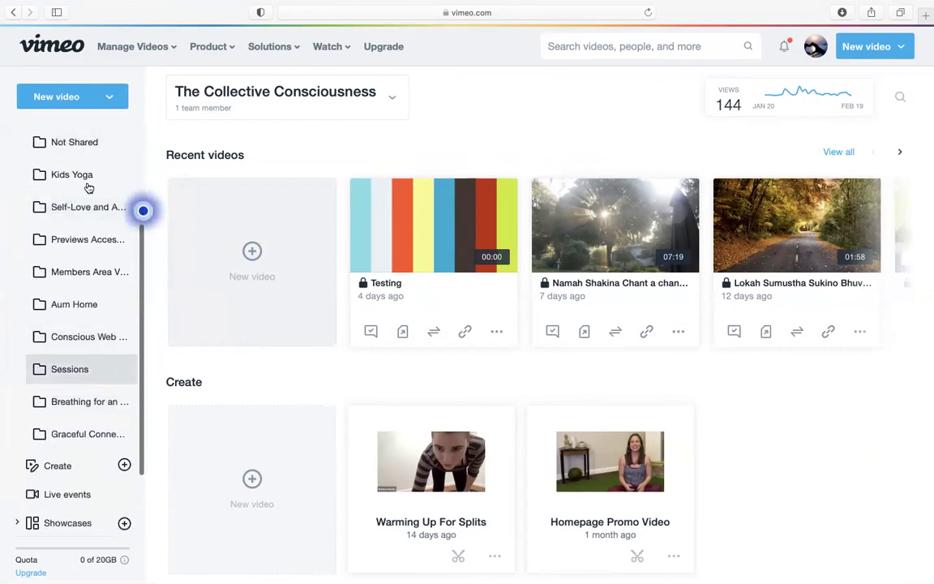
{"action": "scroll", "coordinate": [82, 317], "scroll_direction": "up", "scroll_amount": 2}
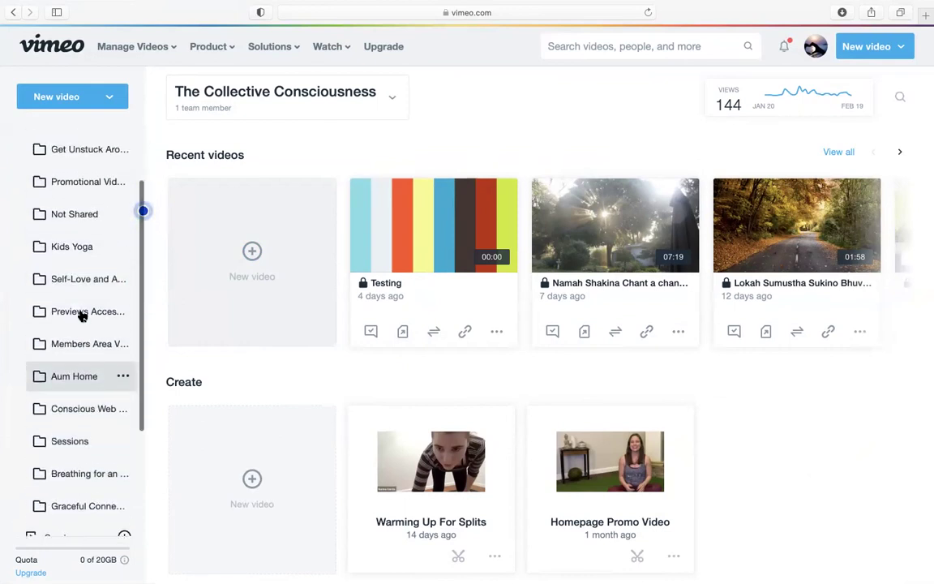
{"action": "scroll", "coordinate": [82, 316], "scroll_direction": "up", "scroll_amount": 2}
{"action": "scroll", "coordinate": [25, 313], "scroll_direction": "up", "scroll_amount": 1}
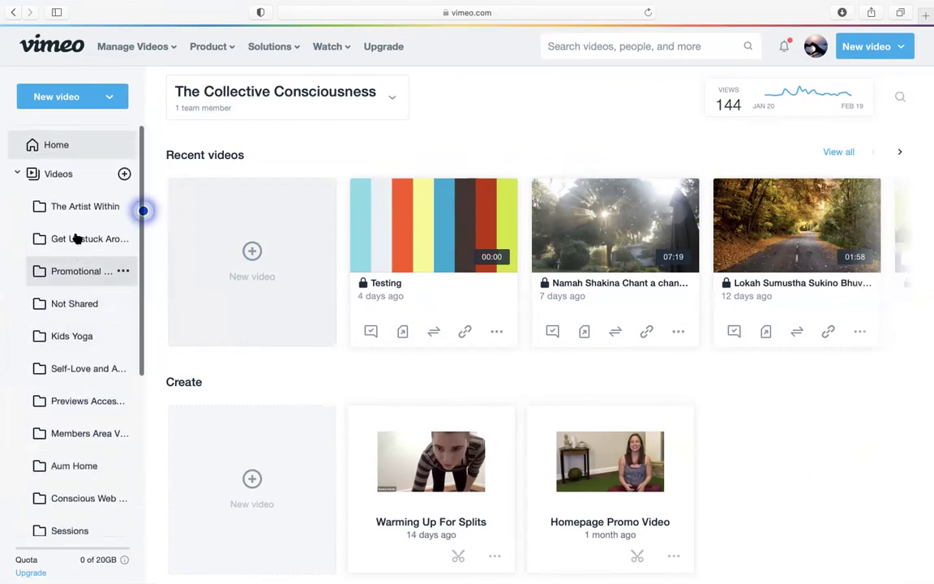
{"action": "left_click", "coordinate": [18, 175]}
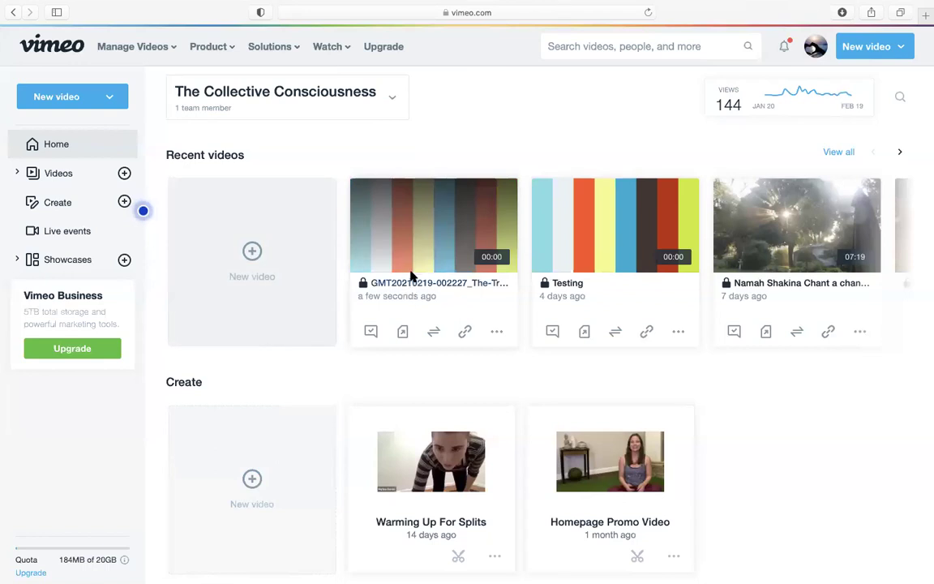
Step: Open the new upload's settings and put the caret at the start of its Title
{"action": "left_click", "coordinate": [411, 284]}
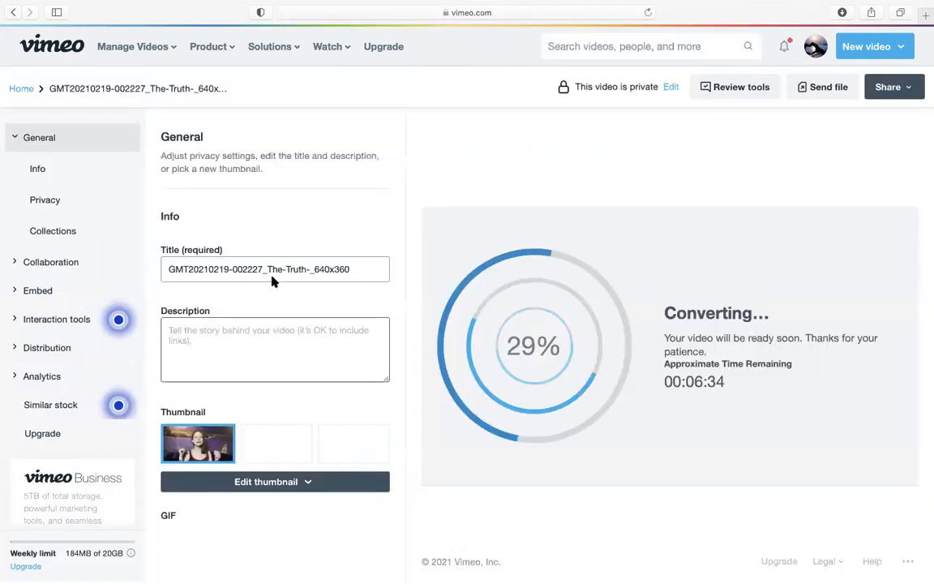
{"action": "left_click", "coordinate": [267, 271]}
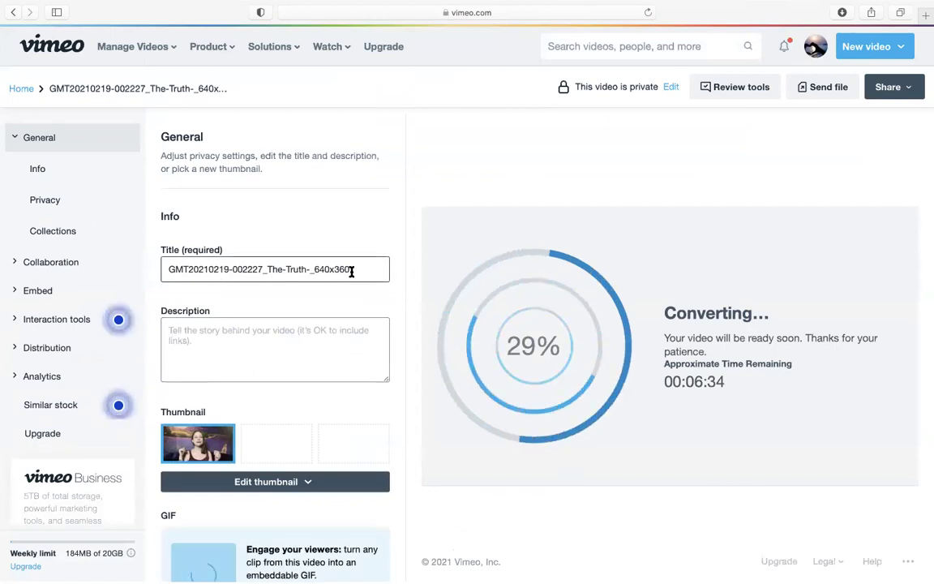
{"action": "left_click_drag", "start_coordinate": [351, 272], "coordinate": [138, 238]}
{"action": "left_click", "coordinate": [170, 272]}
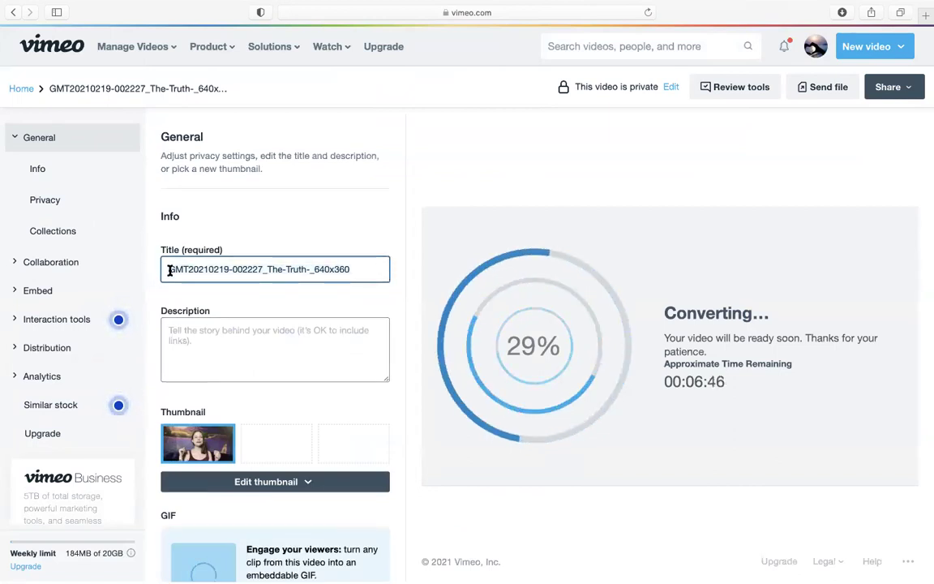
{"action": "left_click_drag", "start_coordinate": [170, 271], "coordinate": [357, 269]}
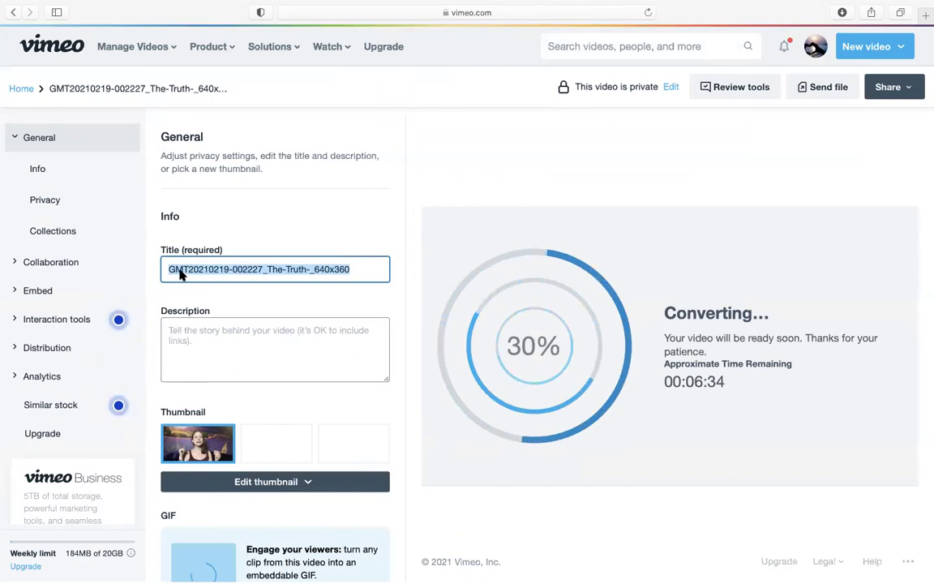
{"action": "left_click", "coordinate": [259, 270]}
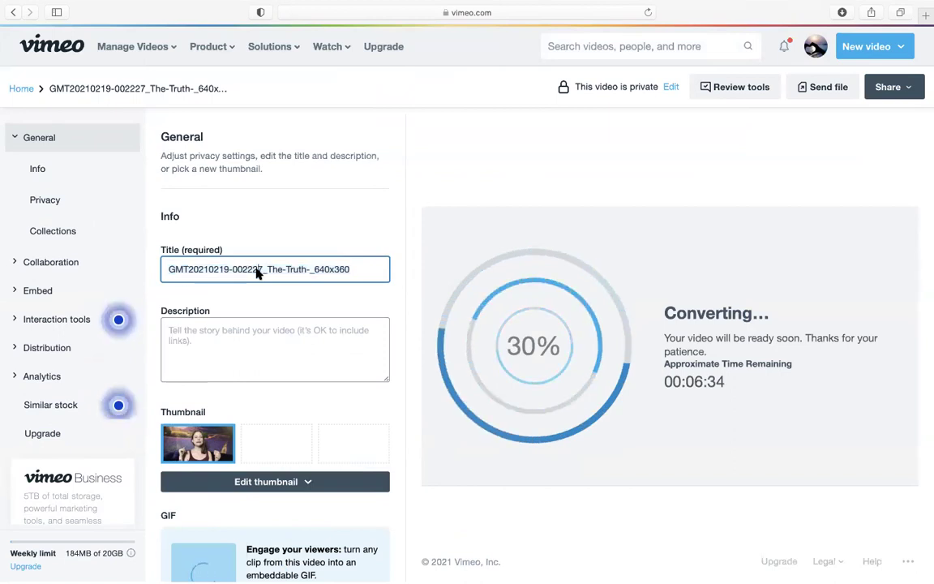
{"action": "left_click", "coordinate": [168, 272]}
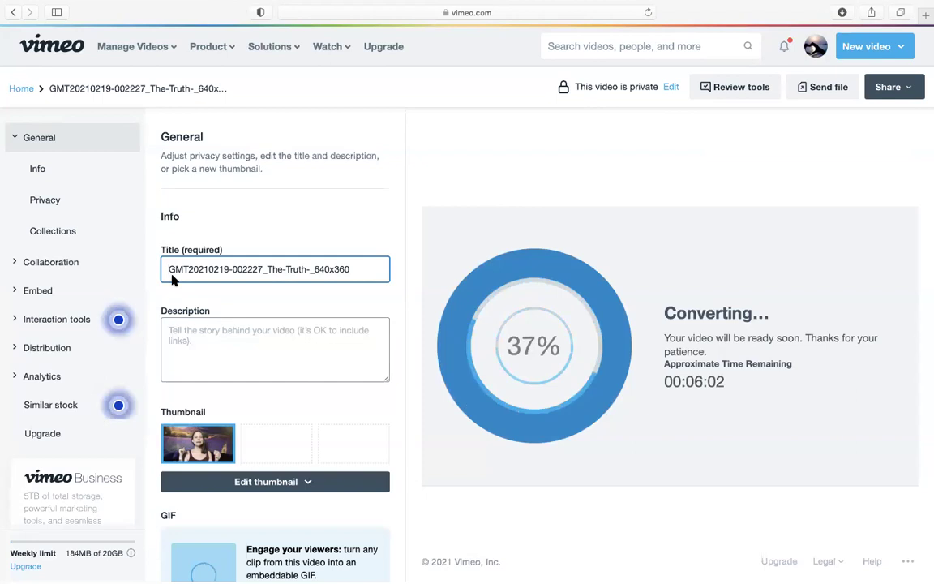
Step: Start the video title with 'Healing the Chakras with Sound and Tapping'
{"action": "left_click", "coordinate": [171, 275]}
{"action": "type", "text": "Heal"}
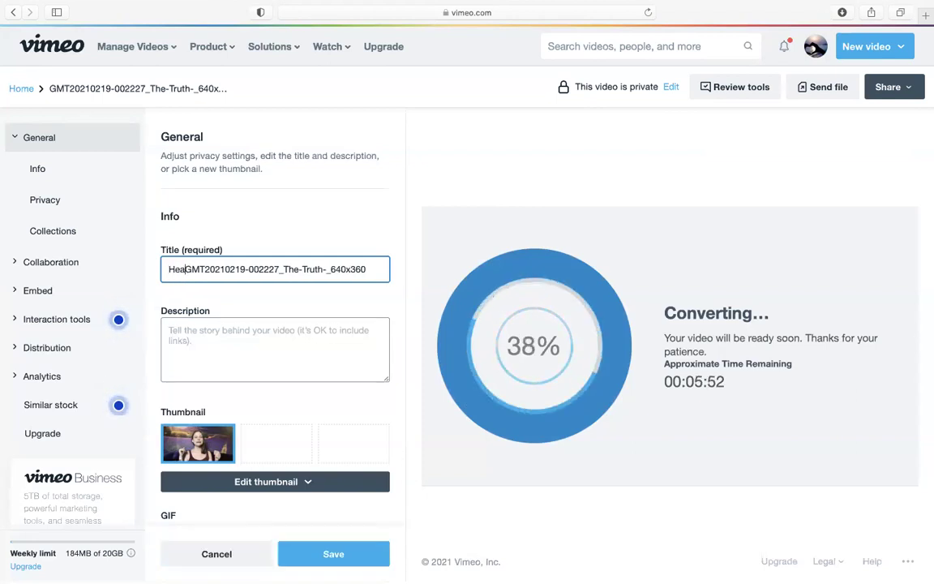
{"action": "type", "text": "ing the ch"}
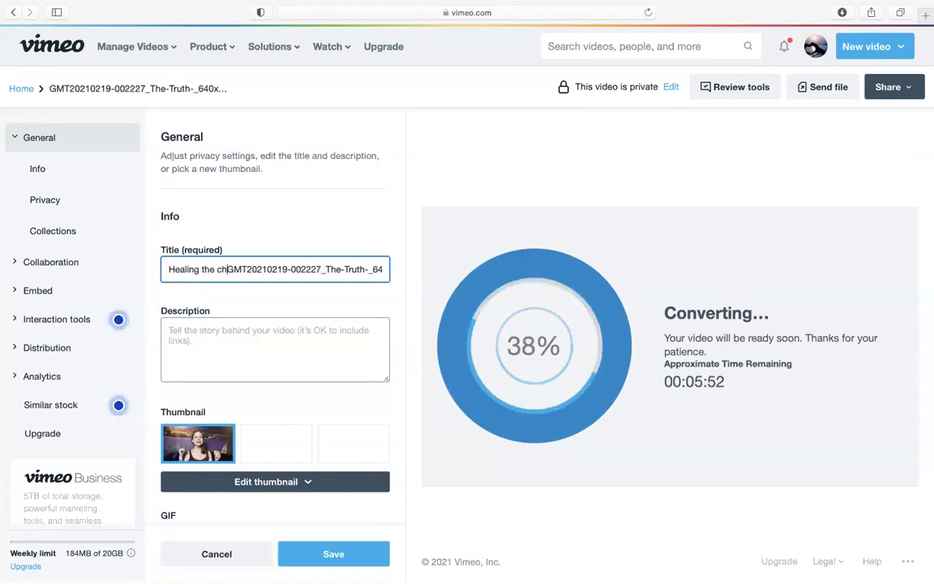
{"action": "key", "text": "BackSpace"}
{"action": "key", "text": "BackSpace"}
{"action": "type", "text": "Chak"}
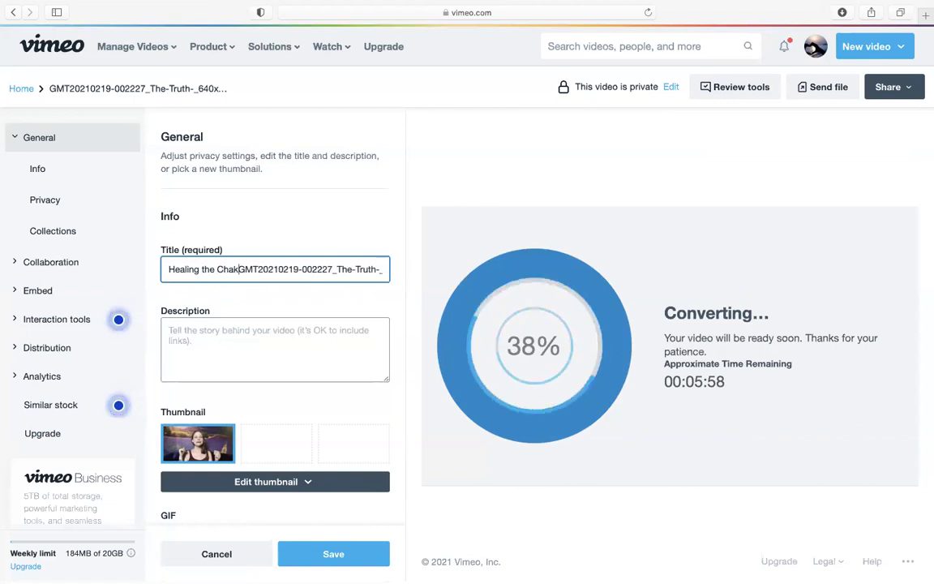
{"action": "type", "text": "ras with "}
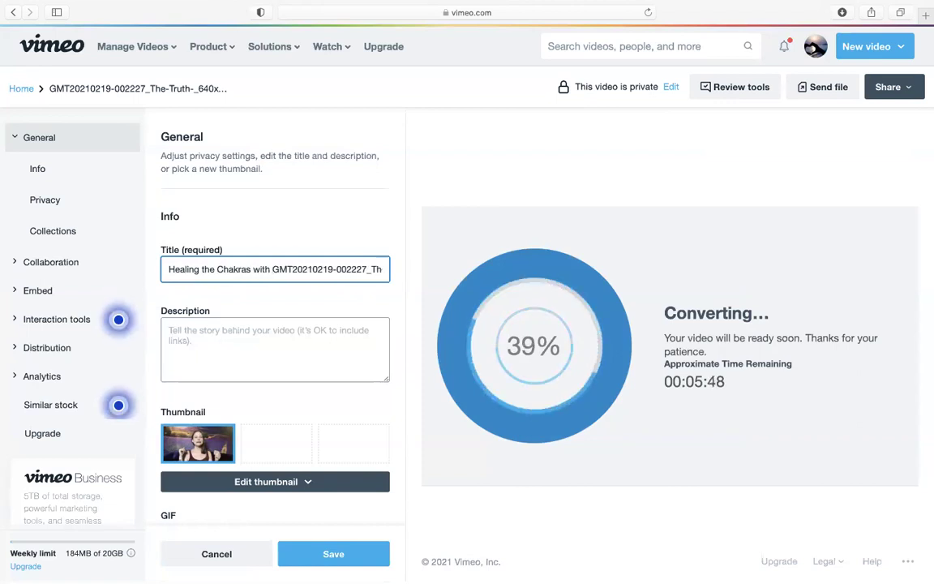
{"action": "type", "text": "S"}
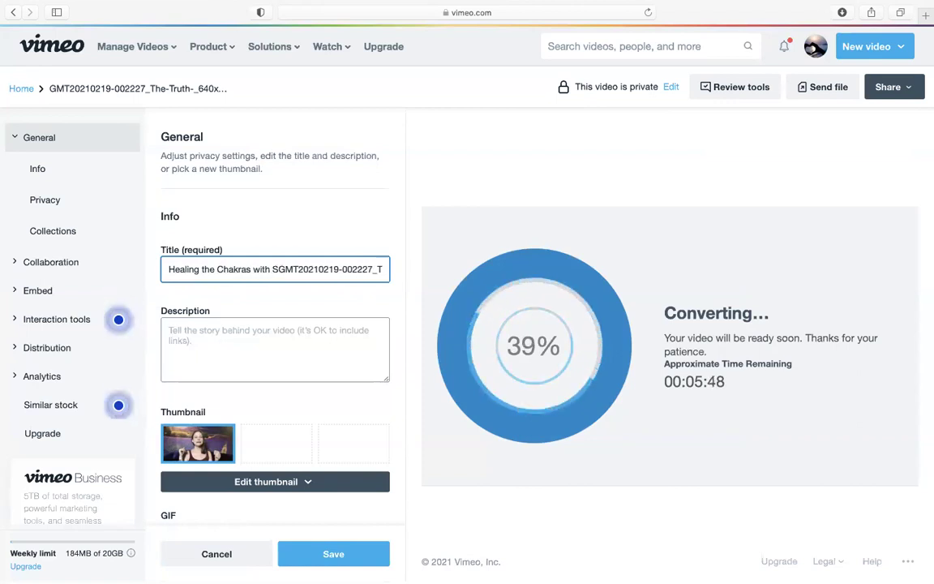
{"action": "type", "text": "ound a"}
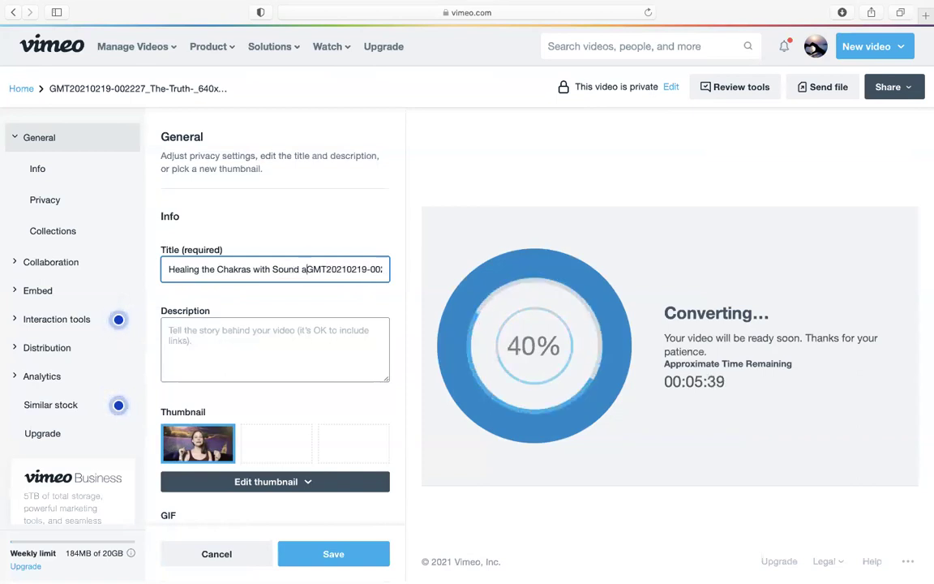
{"action": "type", "text": "nd Tapping"}
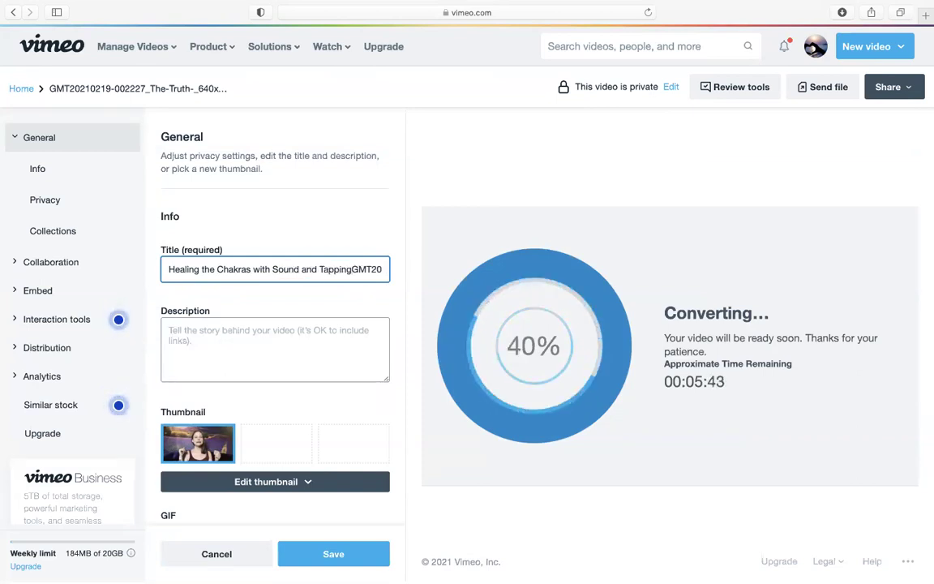
{"action": "left_click", "coordinate": [190, 325]}
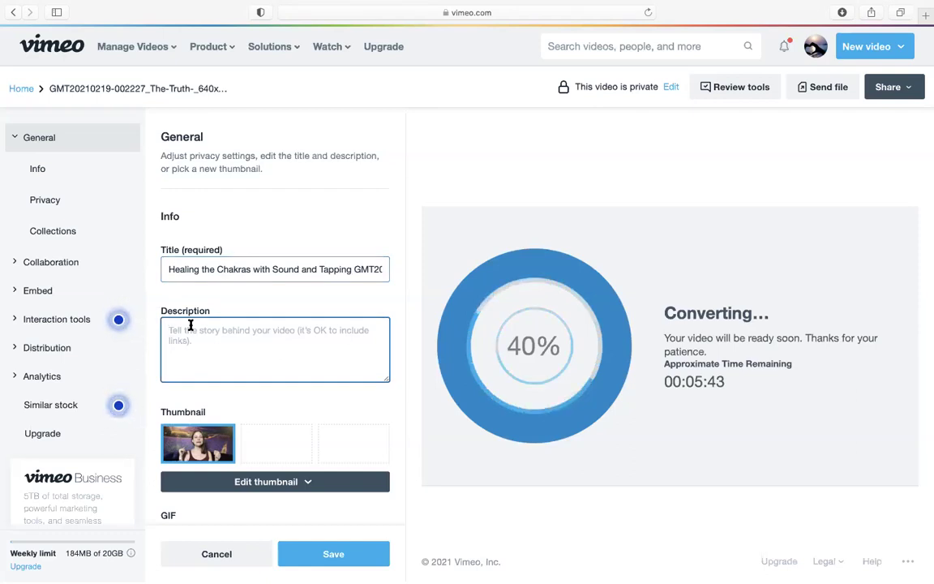
{"action": "type", "text": "In todays "}
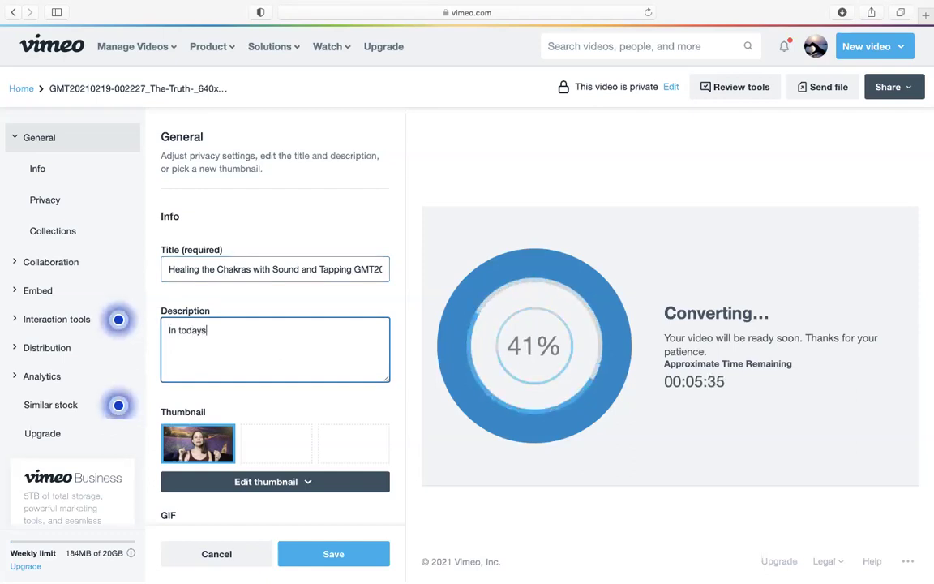
{"action": "type", "text": "Truth "}
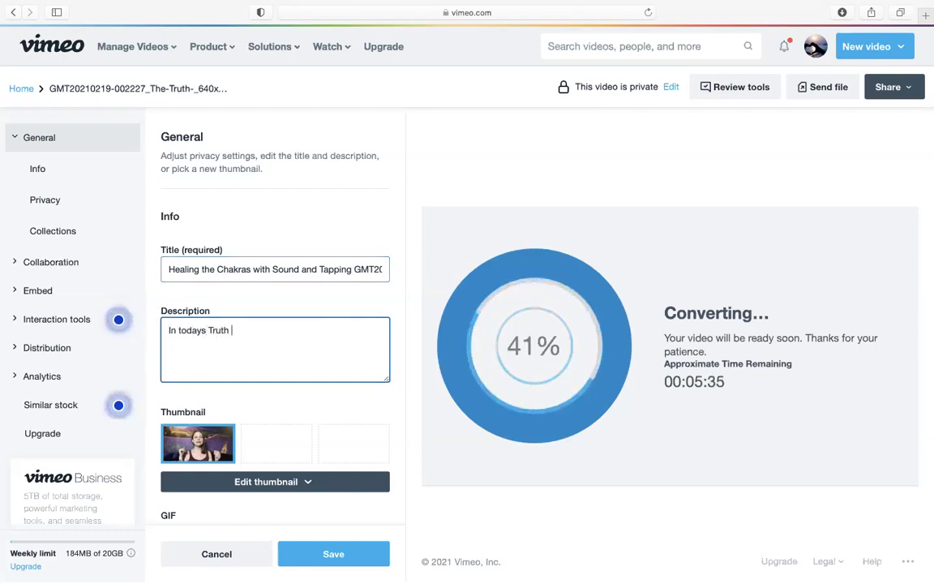
{"action": "type", "text": "is Emerging "}
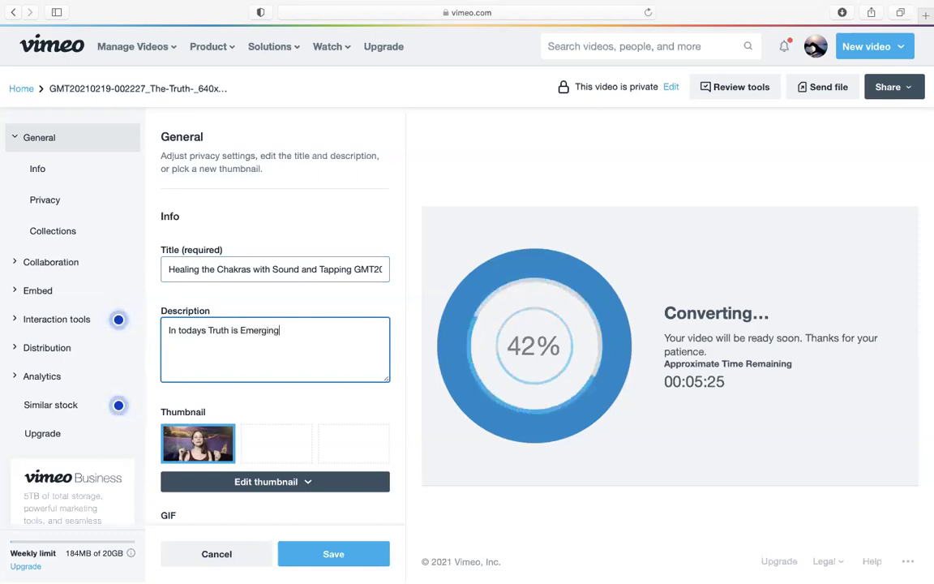
{"action": "type", "text": "Class "}
{"action": "type", "text": "we have a sp"}
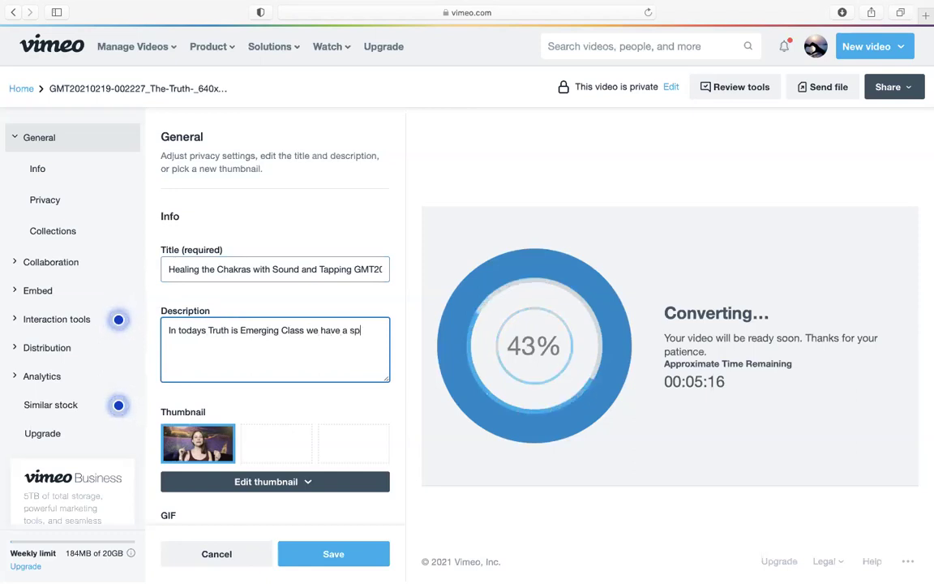
{"action": "type", "text": "ecial guest, Jen "}
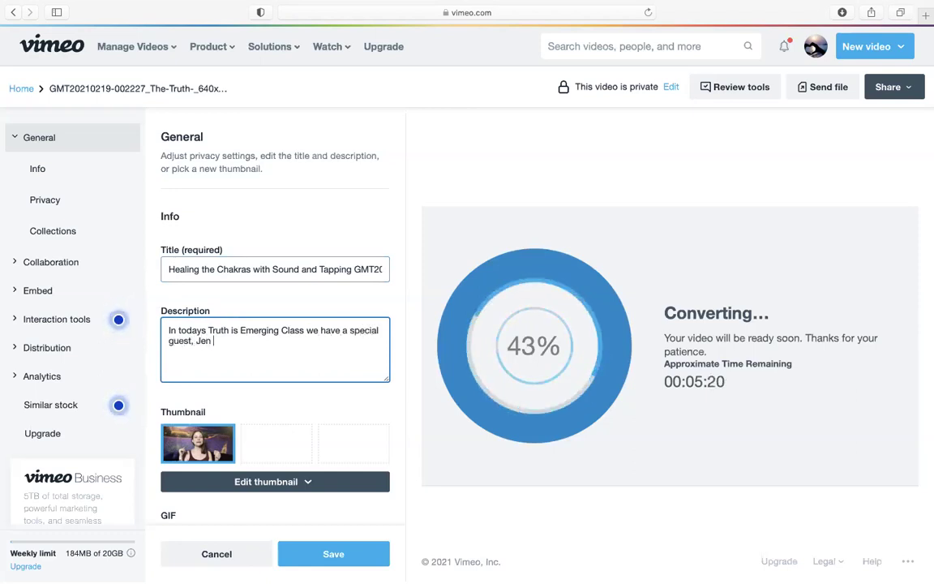
{"action": "type", "text": "Merritt who is"}
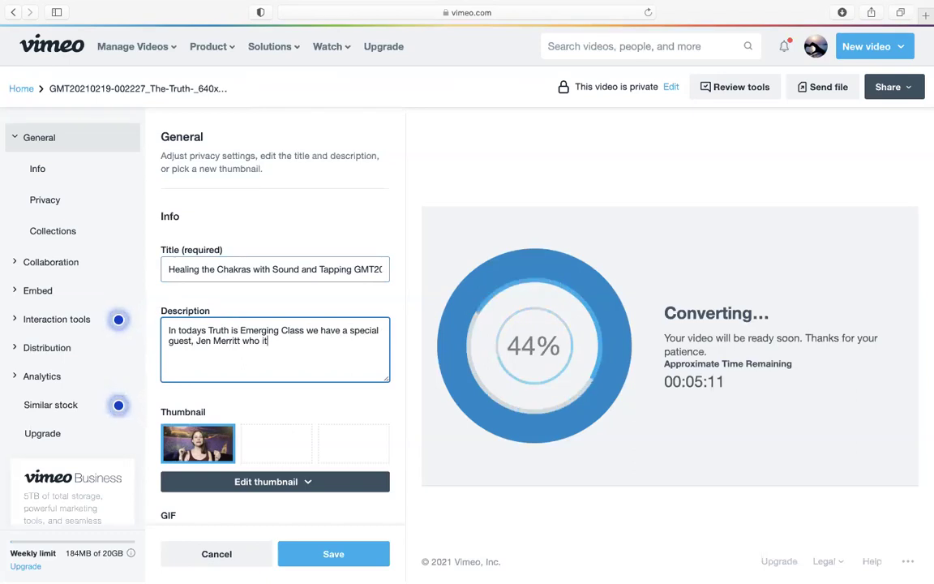
{"action": "type", "text": " sharing "}
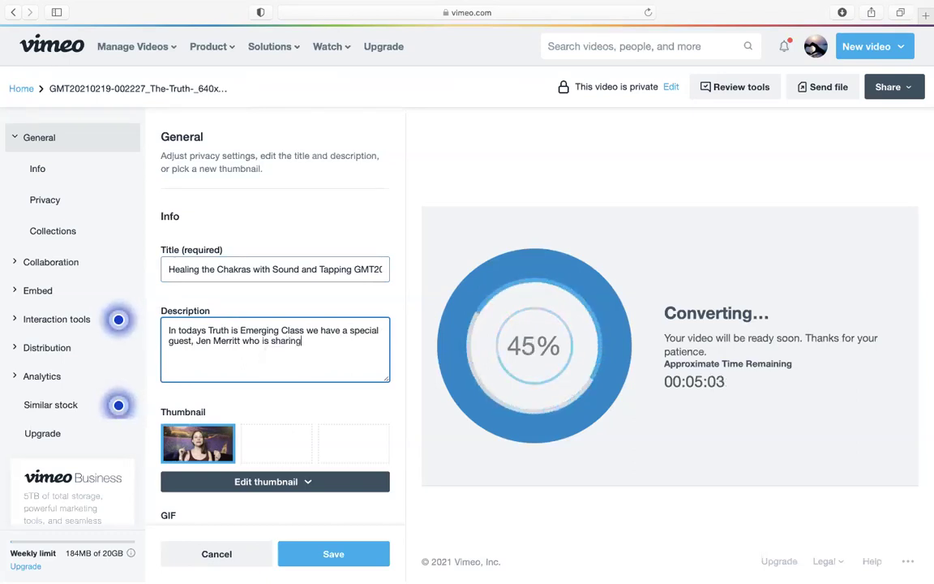
{"action": "type", "text": "sound healin"}
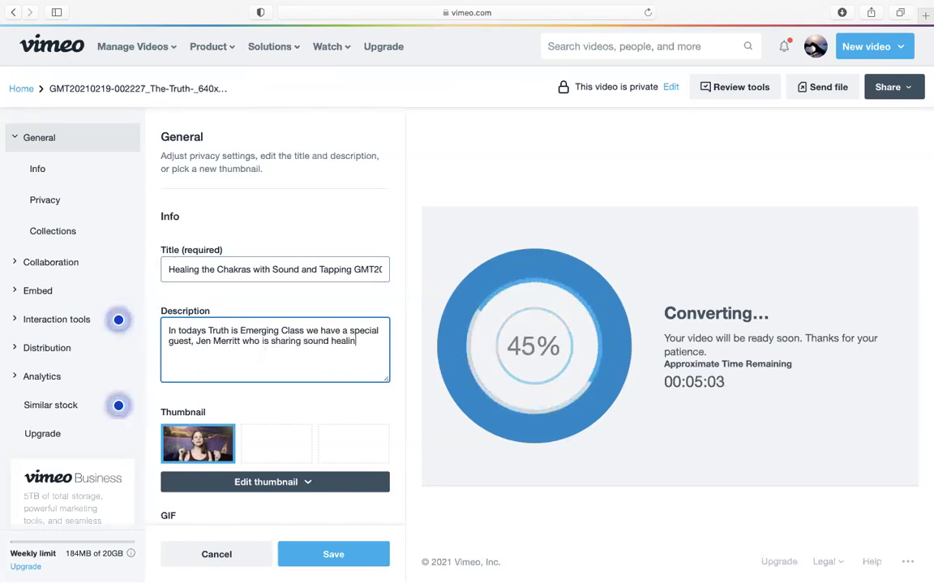
{"action": "type", "text": "g a"}
{"action": "type", "text": "long"}
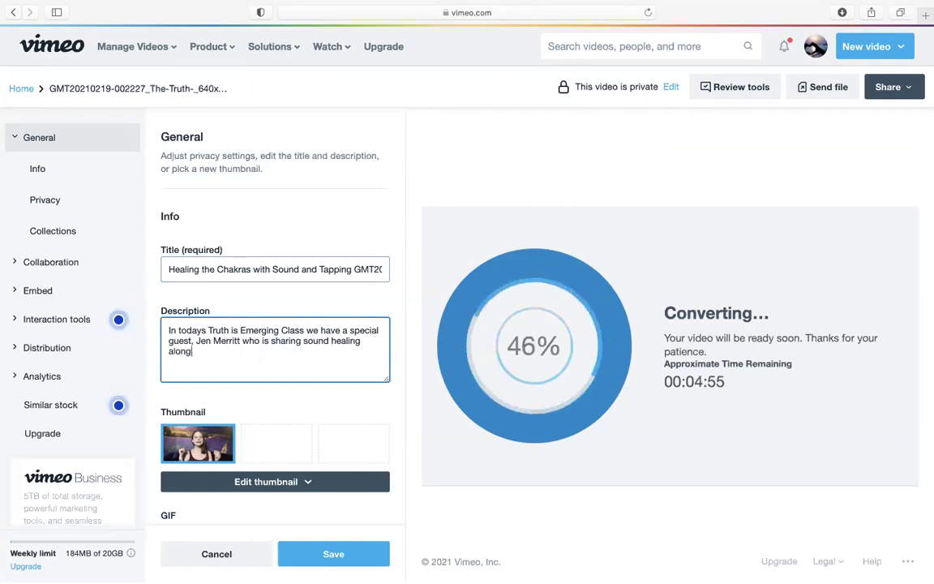
{"action": "type", "text": " with eft ta"}
{"action": "type", "text": "pping and"}
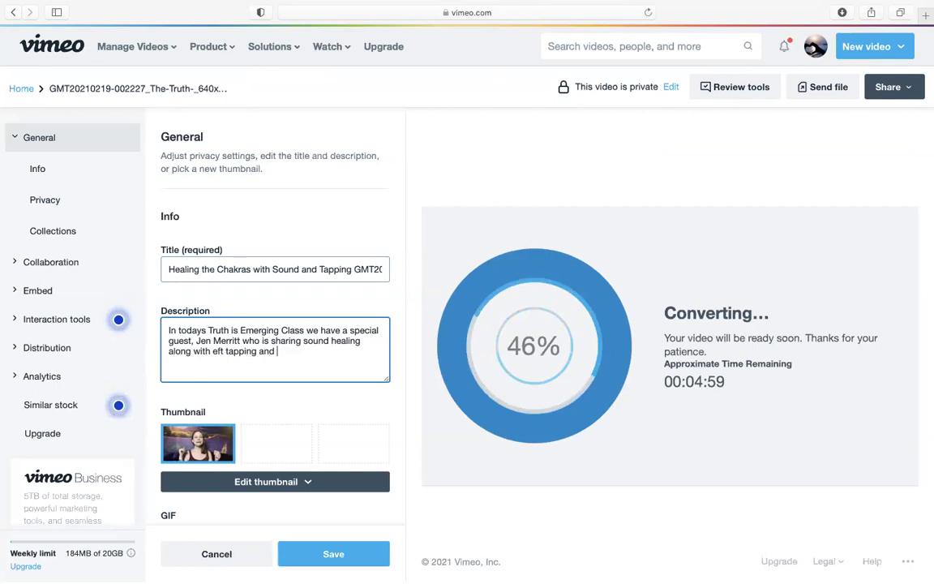
{"action": "type", "text": " an aff"}
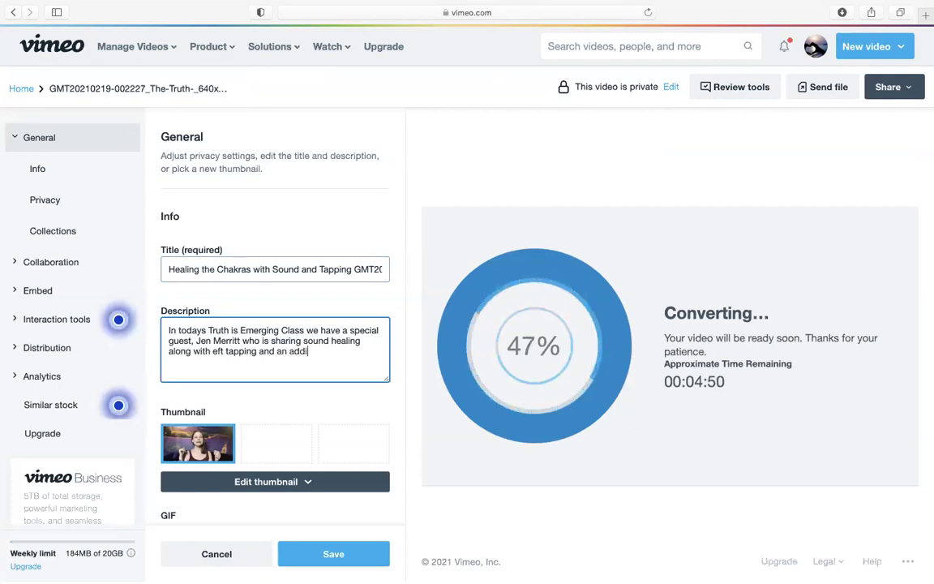
{"action": "type", "text": "irm"}
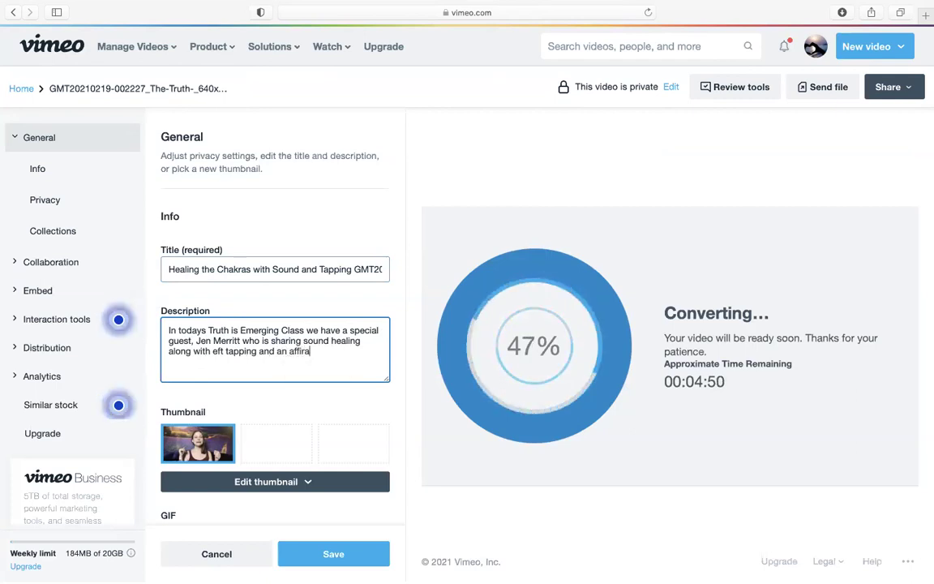
{"action": "type", "text": "ation for ea"}
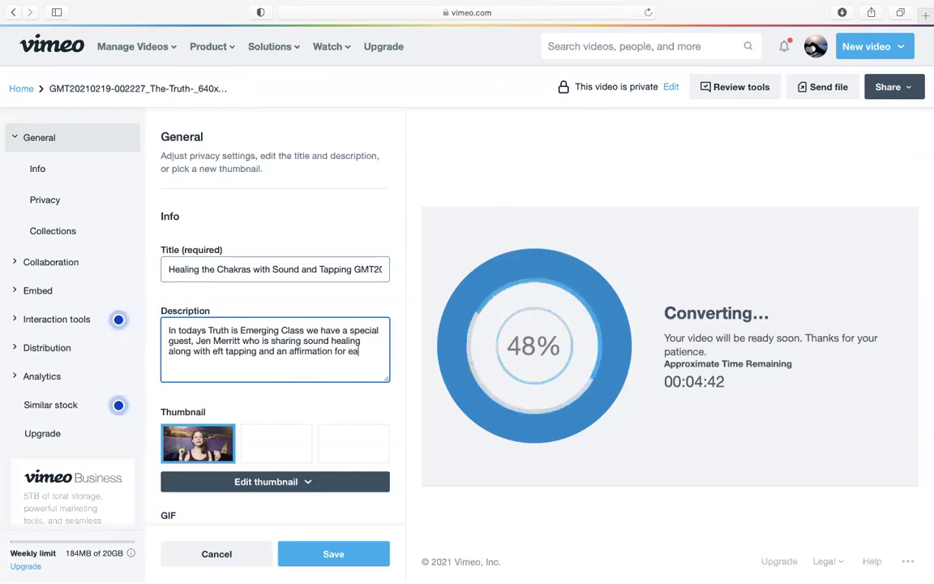
{"action": "type", "text": "ch chakra."}
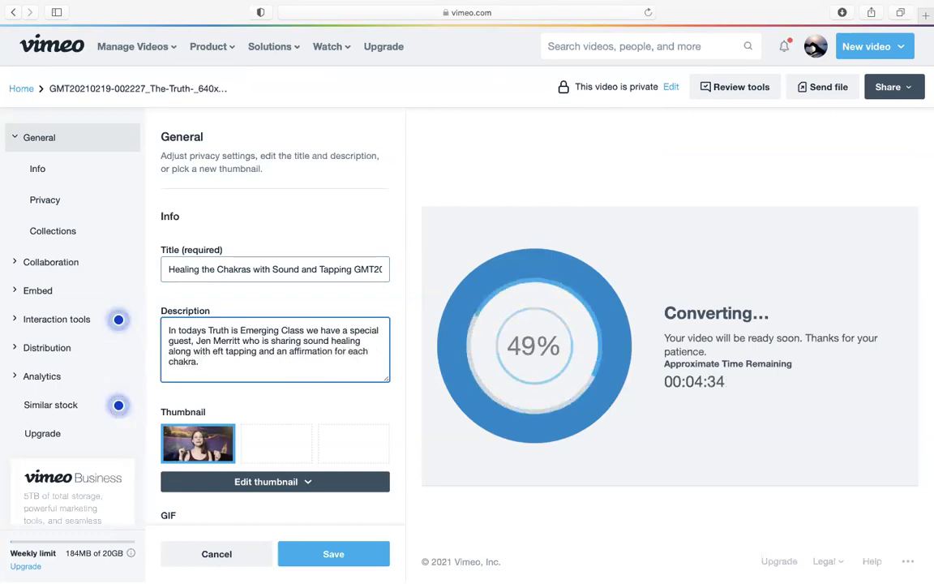
{"action": "type", "text": "  The roo"}
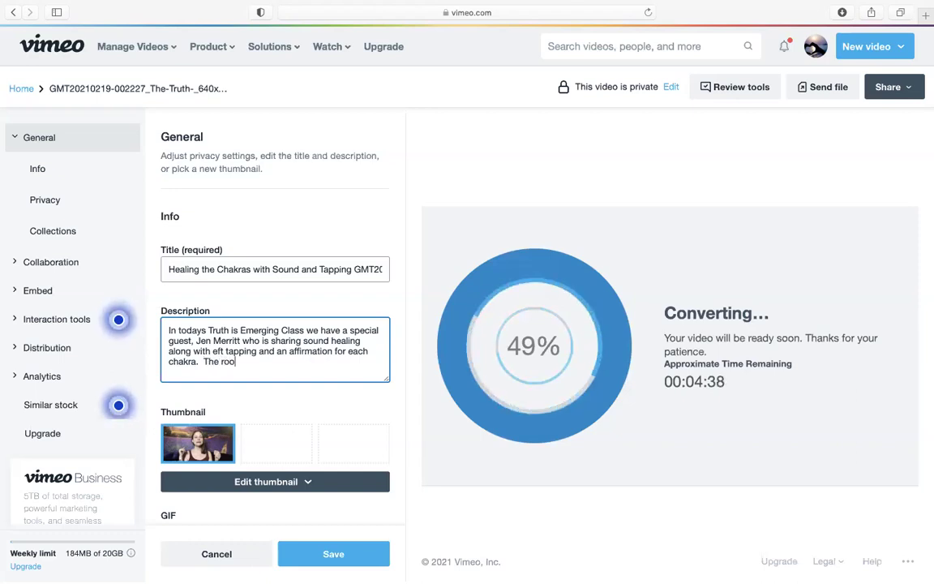
{"action": "type", "text": "t is LAM"}
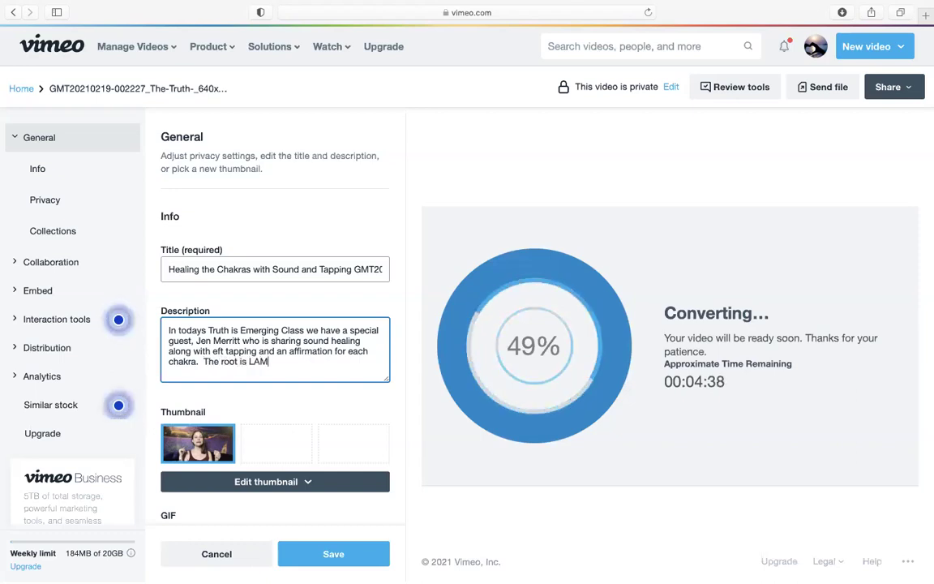
{"action": "type", "text": "."}
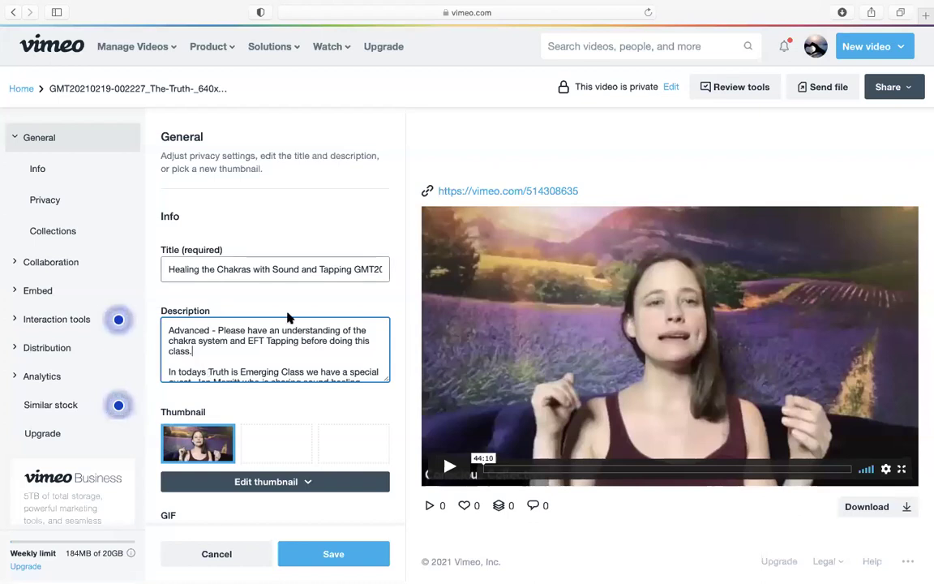
{"action": "left_click", "coordinate": [182, 270]}
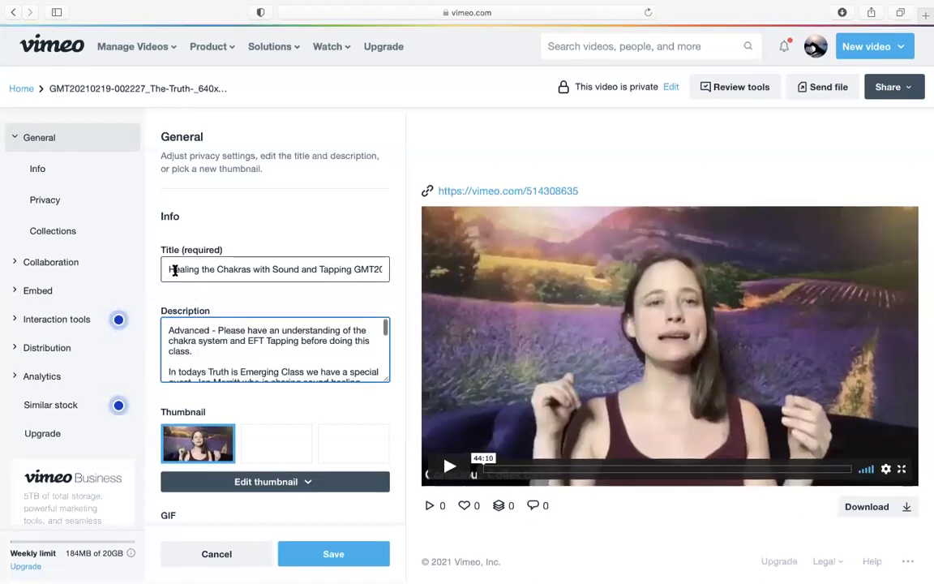
{"action": "left_click_drag", "start_coordinate": [302, 269], "coordinate": [354, 269]}
{"action": "left_click_drag", "start_coordinate": [149, 248], "coordinate": [137, 250]}
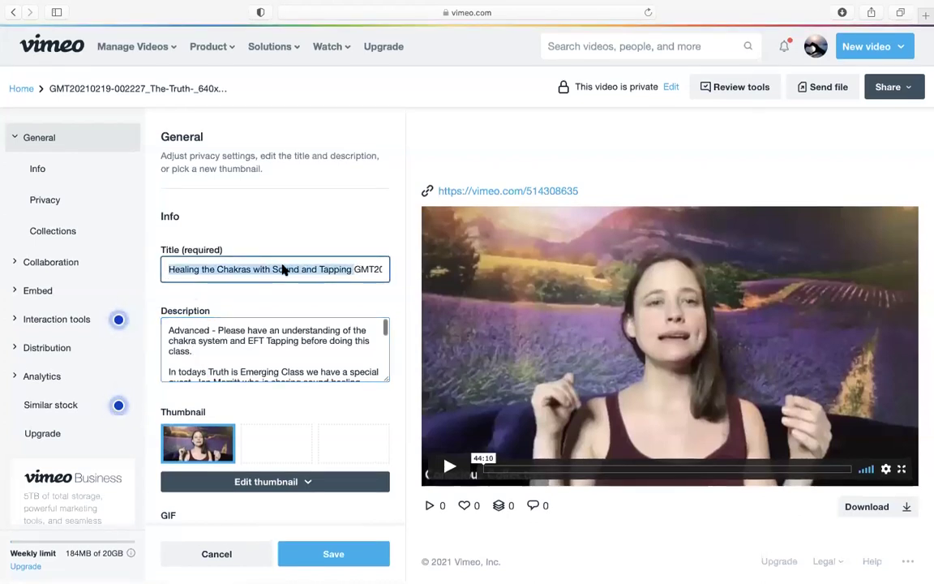
{"action": "left_click_drag", "start_coordinate": [358, 269], "coordinate": [466, 283]}
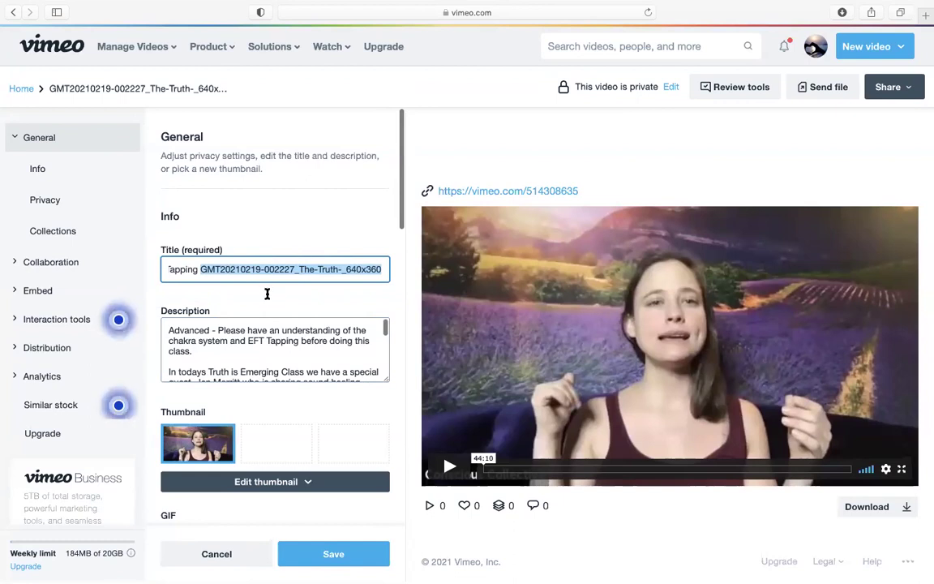
{"action": "scroll", "coordinate": [185, 339], "scroll_direction": "down", "scroll_amount": 1}
{"action": "scroll", "coordinate": [184, 339], "scroll_direction": "up", "scroll_amount": 1}
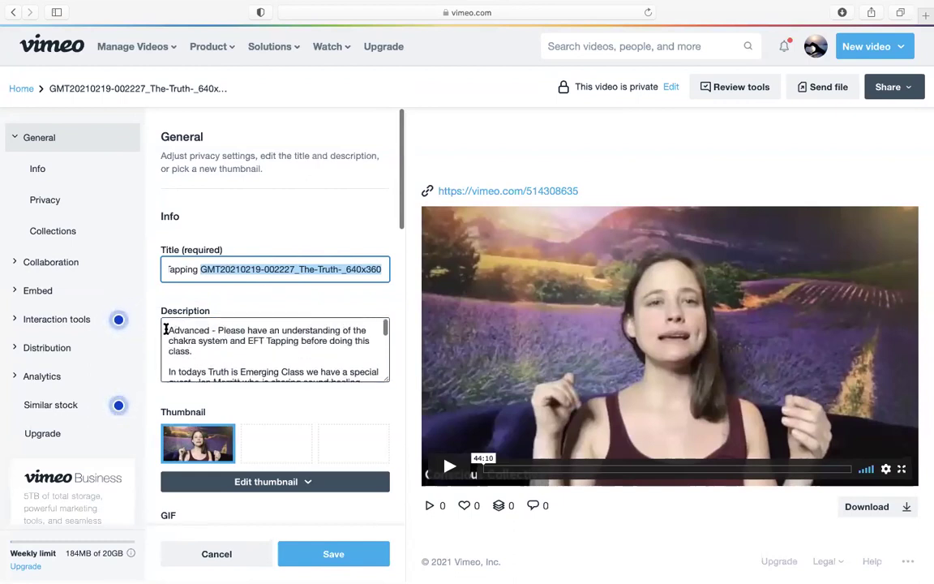
{"action": "left_click_drag", "start_coordinate": [165, 330], "coordinate": [201, 350]}
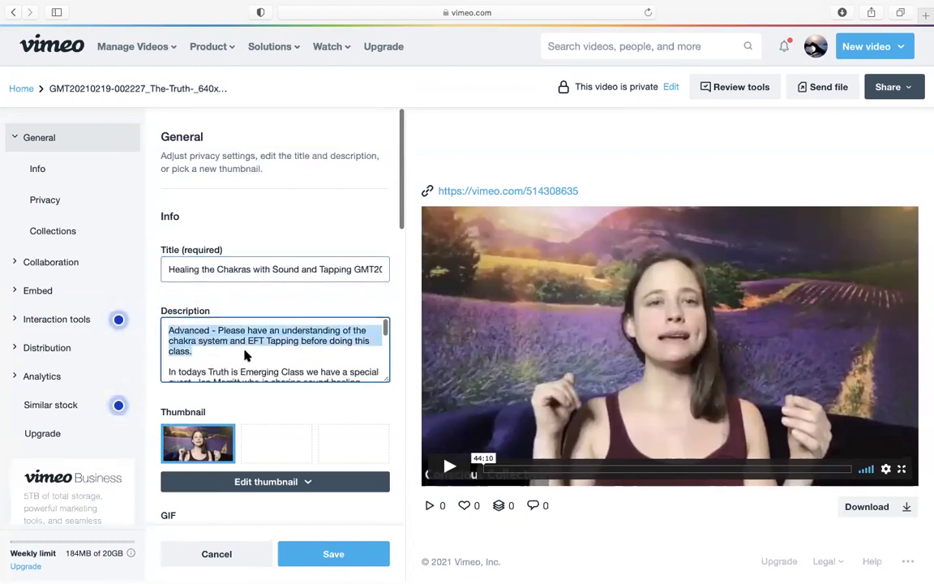
{"action": "left_click", "coordinate": [267, 347]}
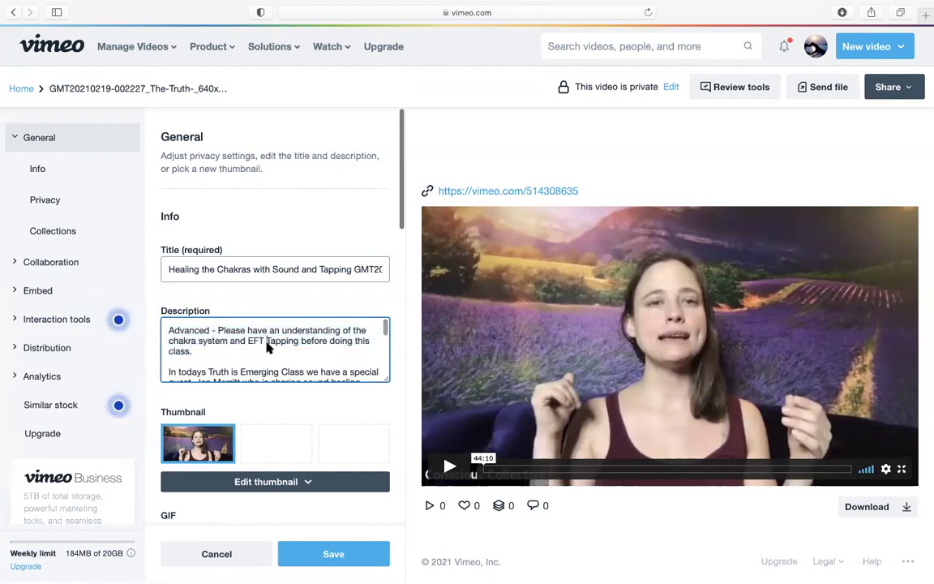
{"action": "left_click_drag", "start_coordinate": [207, 354], "coordinate": [144, 322]}
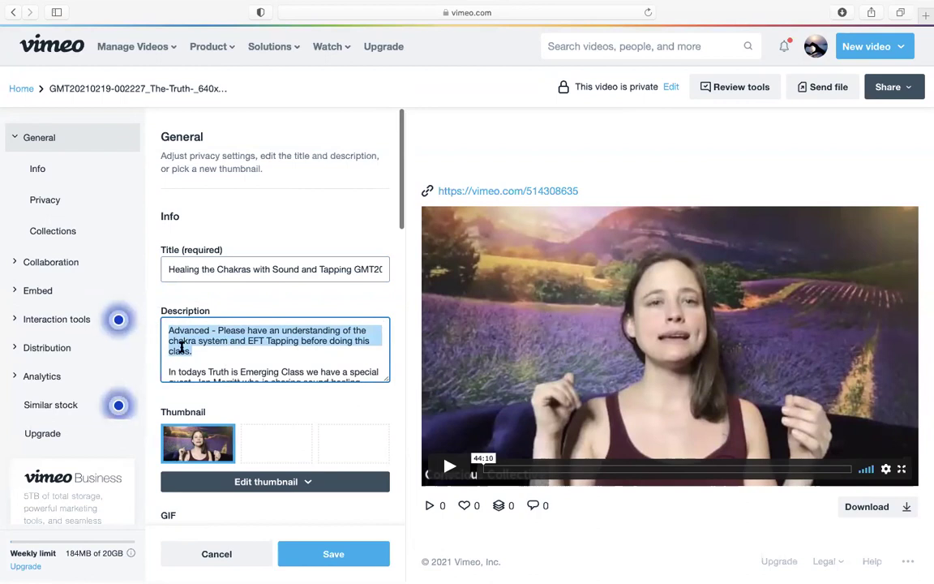
{"action": "scroll", "coordinate": [180, 347], "scroll_direction": "down", "scroll_amount": 2}
{"action": "left_click_drag", "start_coordinate": [227, 359], "coordinate": [281, 417]}
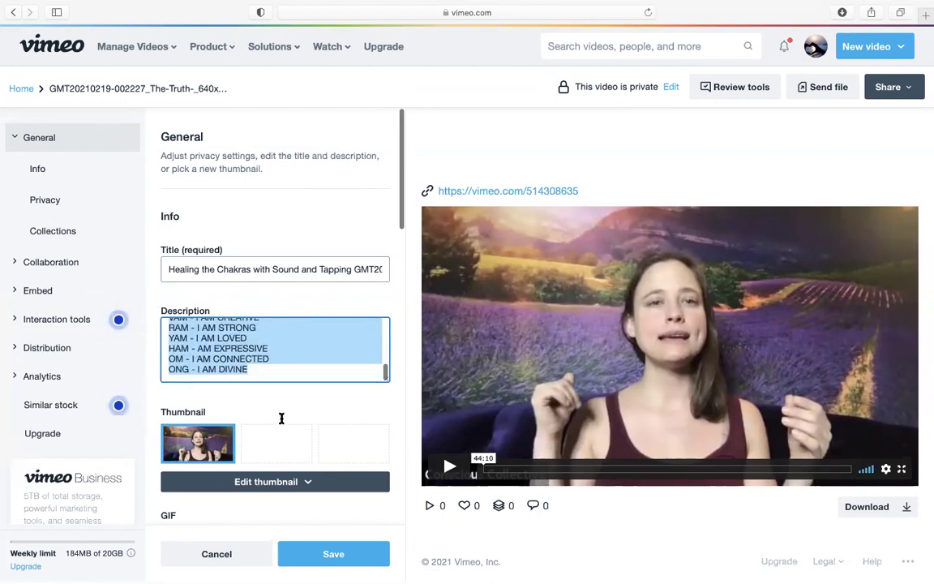
{"action": "left_click", "coordinate": [266, 370]}
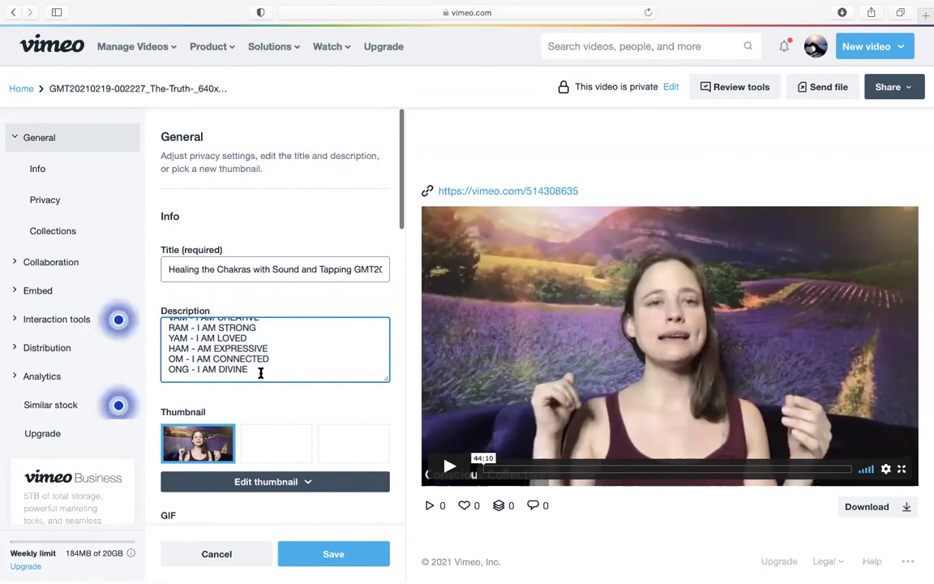
{"action": "scroll", "coordinate": [260, 372], "scroll_direction": "down", "scroll_amount": 2}
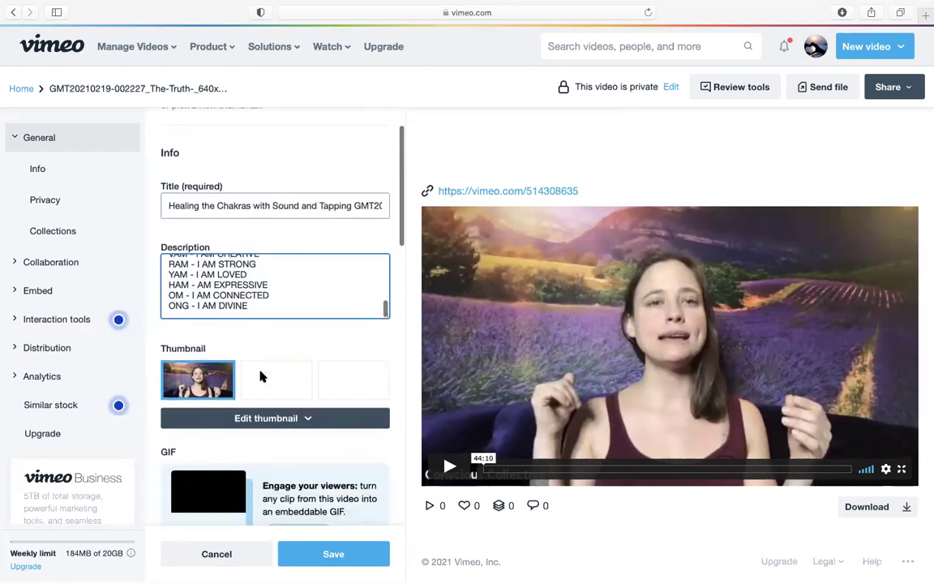
{"action": "scroll", "coordinate": [260, 376], "scroll_direction": "down", "scroll_amount": 1}
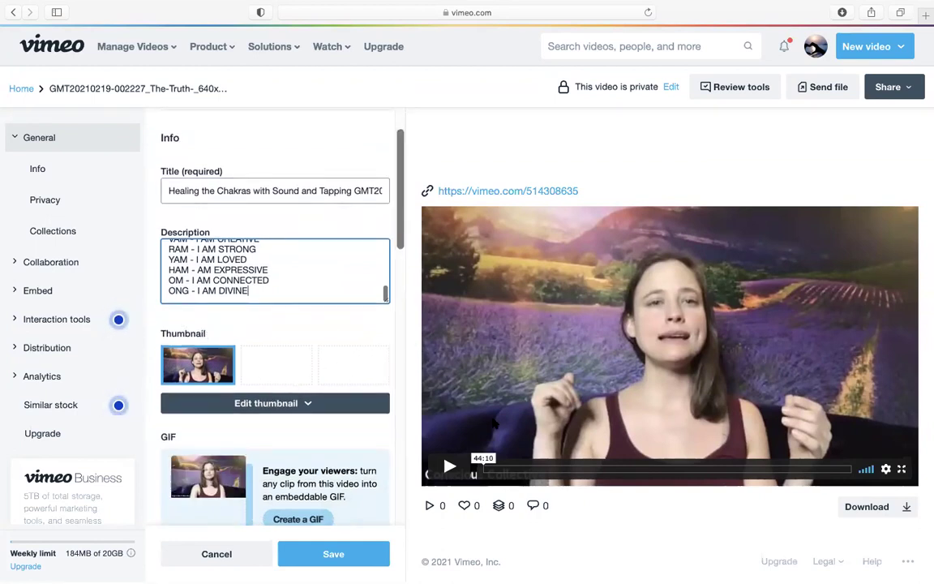
{"action": "scroll", "coordinate": [320, 412], "scroll_direction": "down", "scroll_amount": 2}
{"action": "scroll", "coordinate": [319, 411], "scroll_direction": "down", "scroll_amount": 6}
{"action": "scroll", "coordinate": [320, 411], "scroll_direction": "down", "scroll_amount": 3}
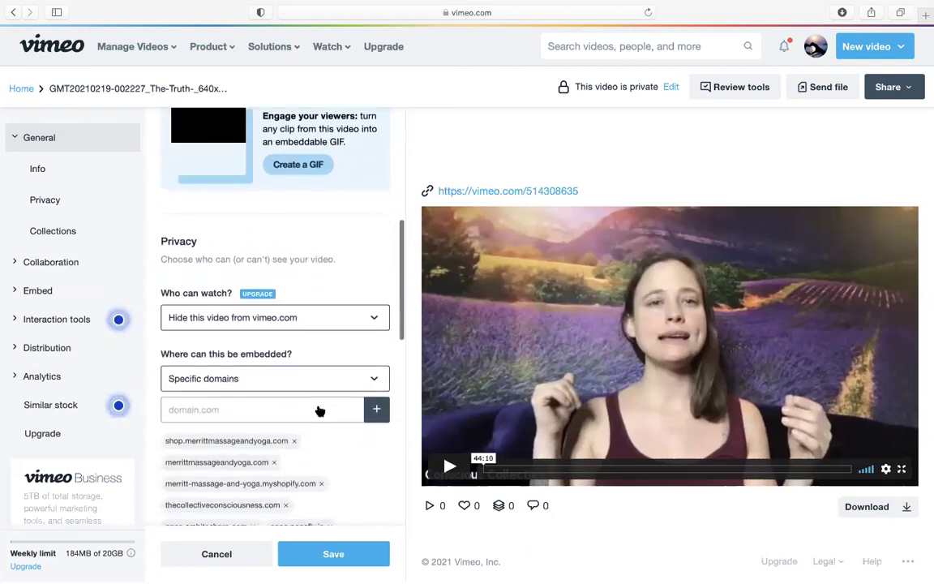
{"action": "scroll", "coordinate": [309, 407], "scroll_direction": "down", "scroll_amount": 1}
{"action": "scroll", "coordinate": [264, 396], "scroll_direction": "down", "scroll_amount": 2}
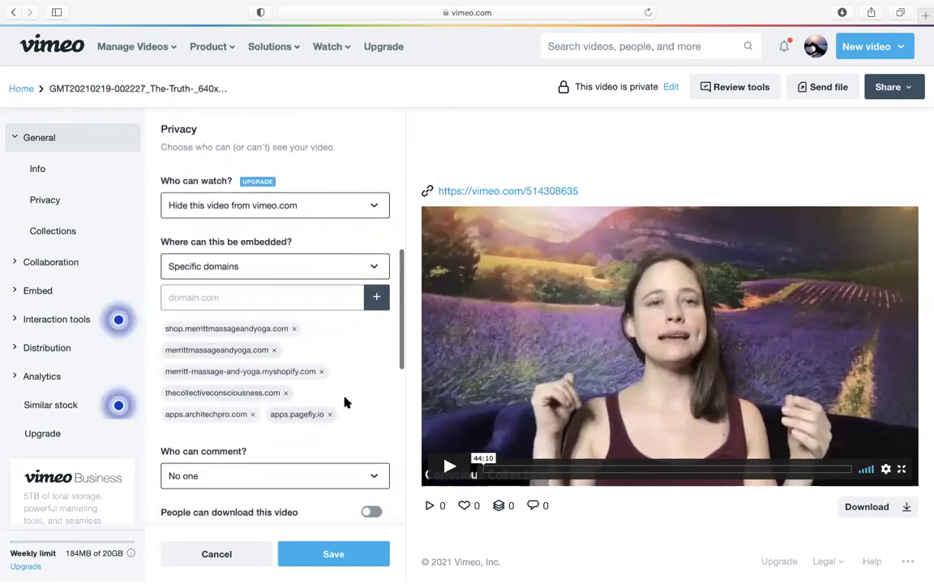
{"action": "scroll", "coordinate": [344, 402], "scroll_direction": "down", "scroll_amount": 3}
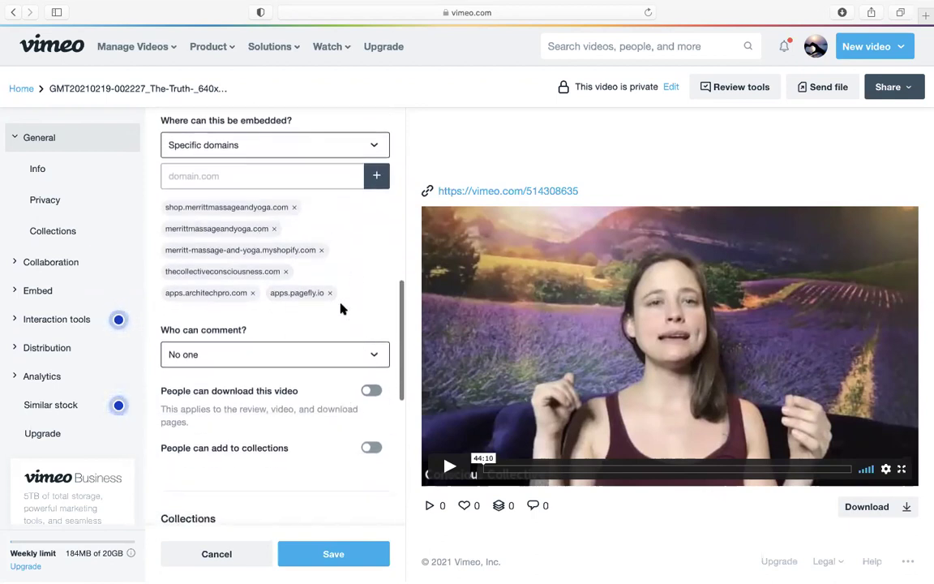
{"action": "scroll", "coordinate": [340, 308], "scroll_direction": "down", "scroll_amount": 2}
{"action": "scroll", "coordinate": [340, 308], "scroll_direction": "down", "scroll_amount": 4}
{"action": "scroll", "coordinate": [341, 308], "scroll_direction": "down", "scroll_amount": 6}
{"action": "scroll", "coordinate": [341, 308], "scroll_direction": "down", "scroll_amount": 3}
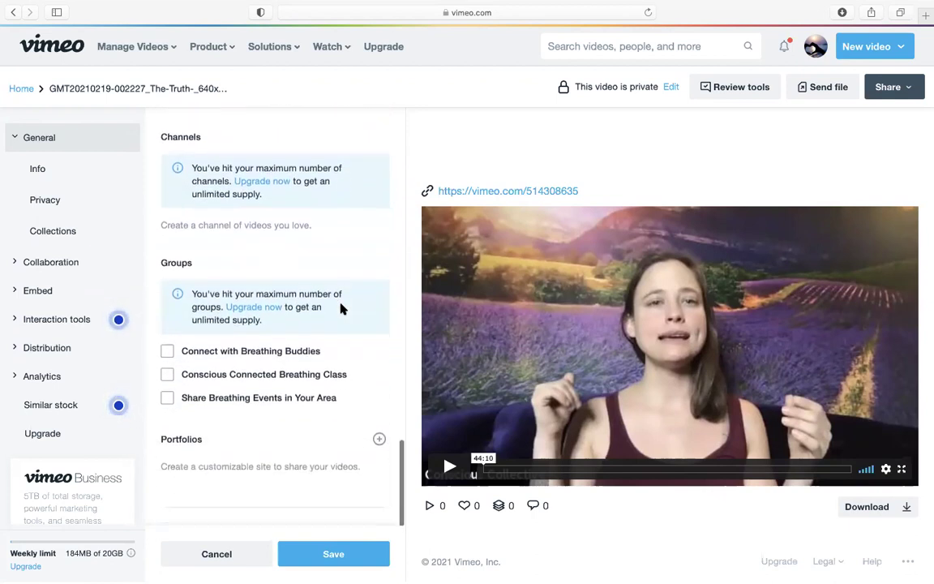
{"action": "scroll", "coordinate": [236, 129], "scroll_direction": "up", "scroll_amount": 5}
{"action": "scroll", "coordinate": [236, 129], "scroll_direction": "up", "scroll_amount": 5}
{"action": "scroll", "coordinate": [236, 129], "scroll_direction": "up", "scroll_amount": 3}
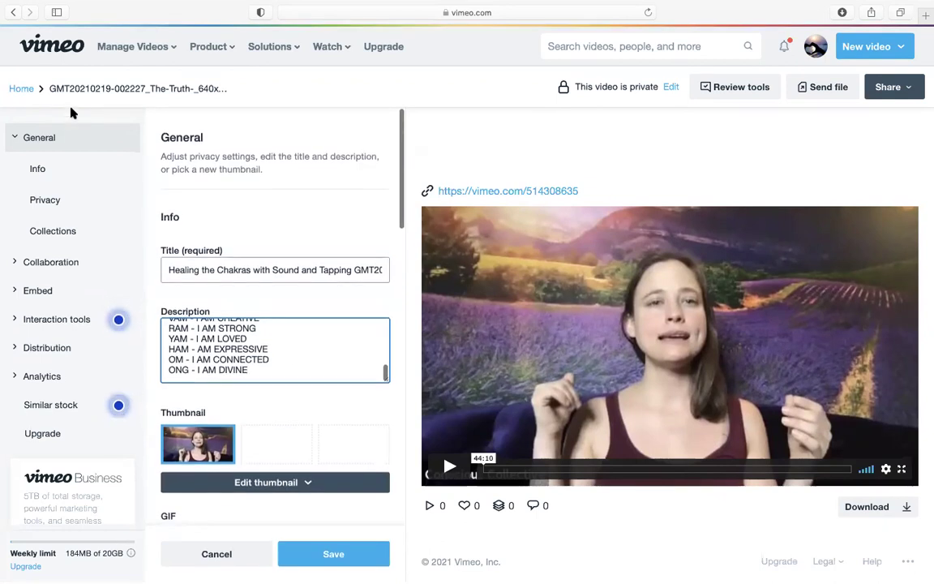
{"action": "left_click_drag", "start_coordinate": [167, 269], "coordinate": [334, 270]}
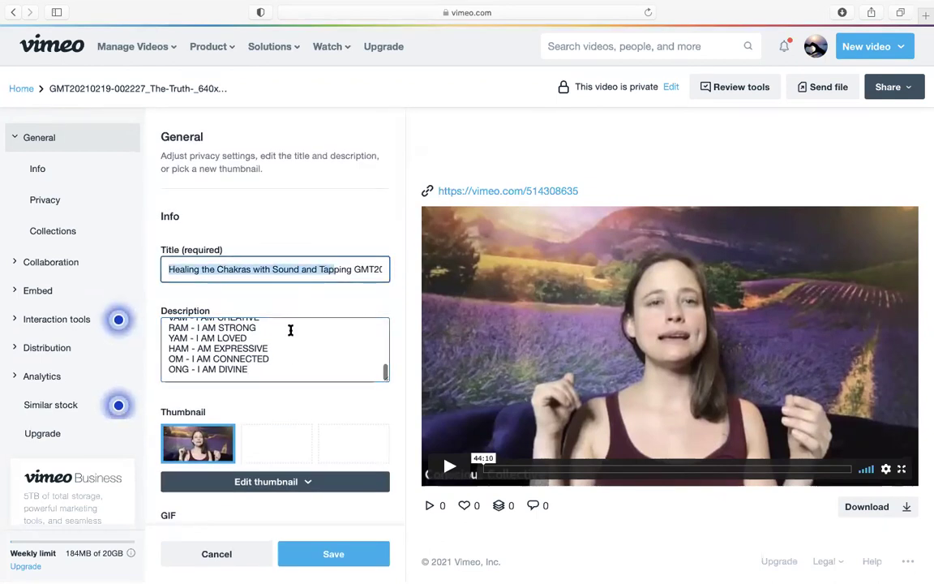
{"action": "left_click", "coordinate": [265, 368]}
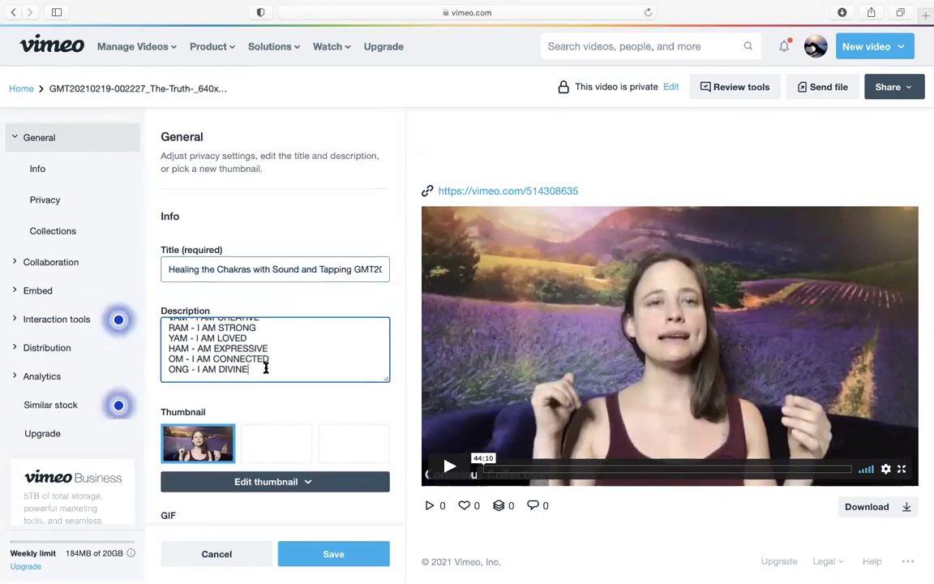
{"action": "scroll", "coordinate": [265, 368], "scroll_direction": "down", "scroll_amount": 2}
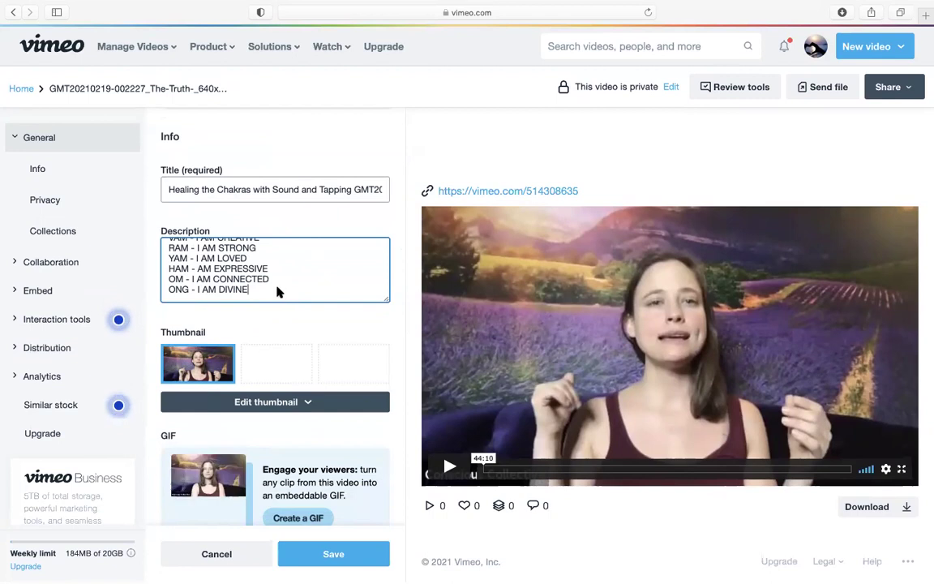
{"action": "scroll", "coordinate": [246, 289], "scroll_direction": "down", "scroll_amount": 1}
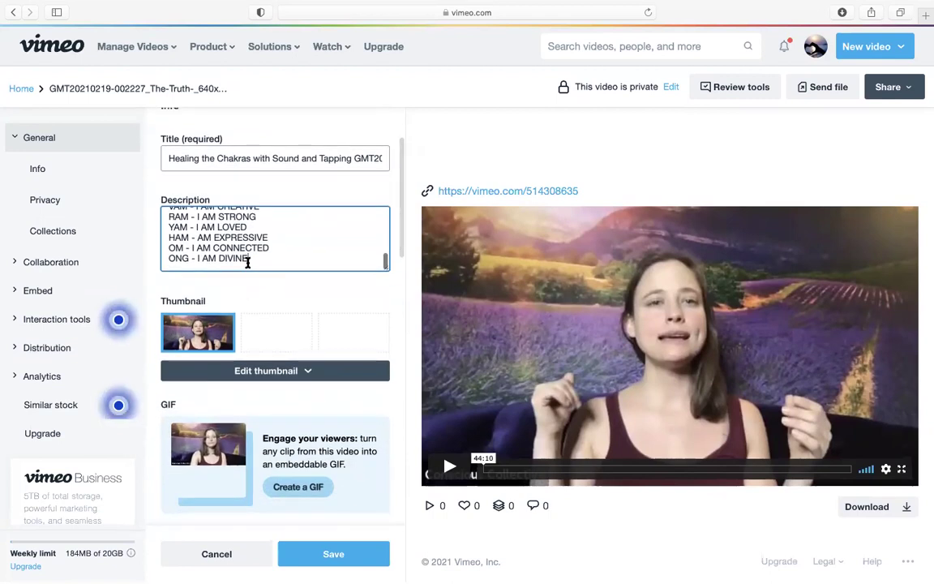
{"action": "scroll", "coordinate": [272, 373], "scroll_direction": "down", "scroll_amount": 2}
{"action": "scroll", "coordinate": [284, 398], "scroll_direction": "down", "scroll_amount": 1}
{"action": "scroll", "coordinate": [308, 440], "scroll_direction": "down", "scroll_amount": 2}
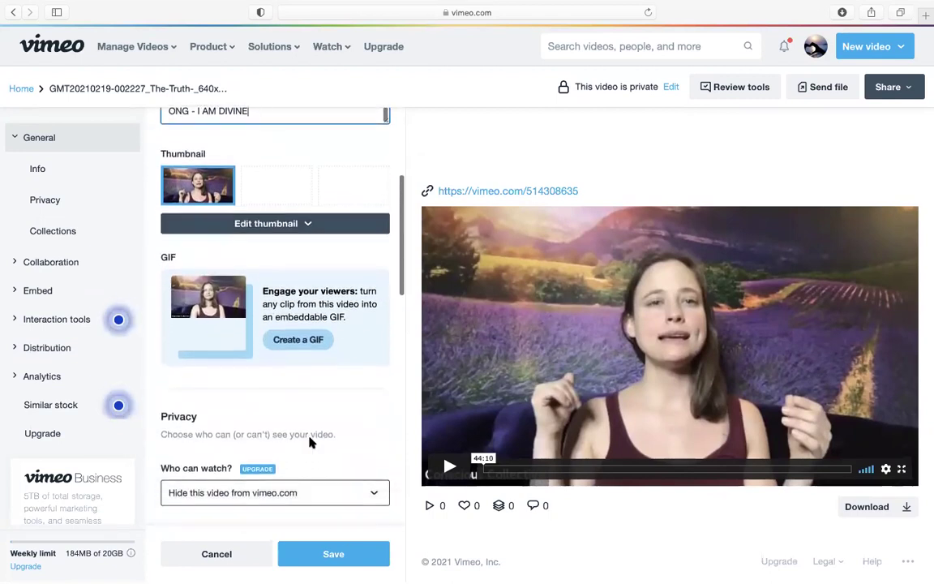